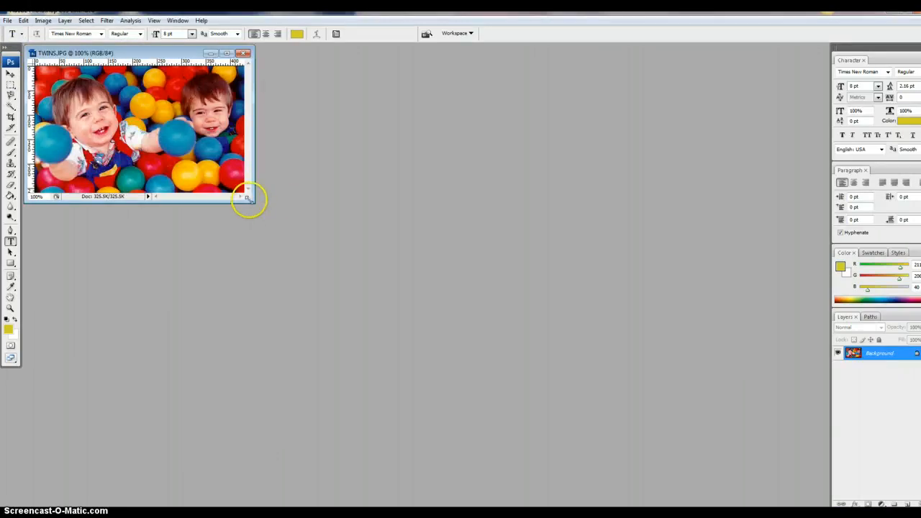
- Crop the TWINS.JPG photo to a rectangular selection around the front child, cutting off most of the second child, and deselect
left_click_drag(248, 197, 477, 329)
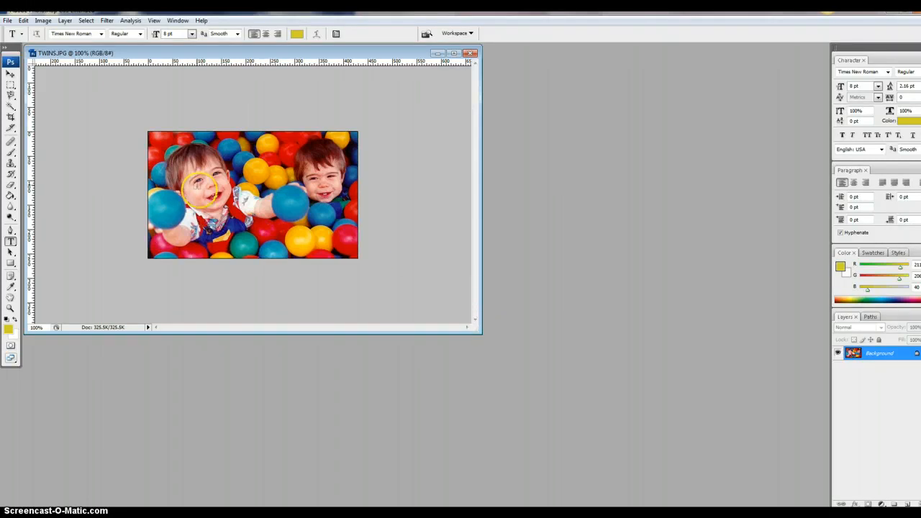
left_click(13, 86)
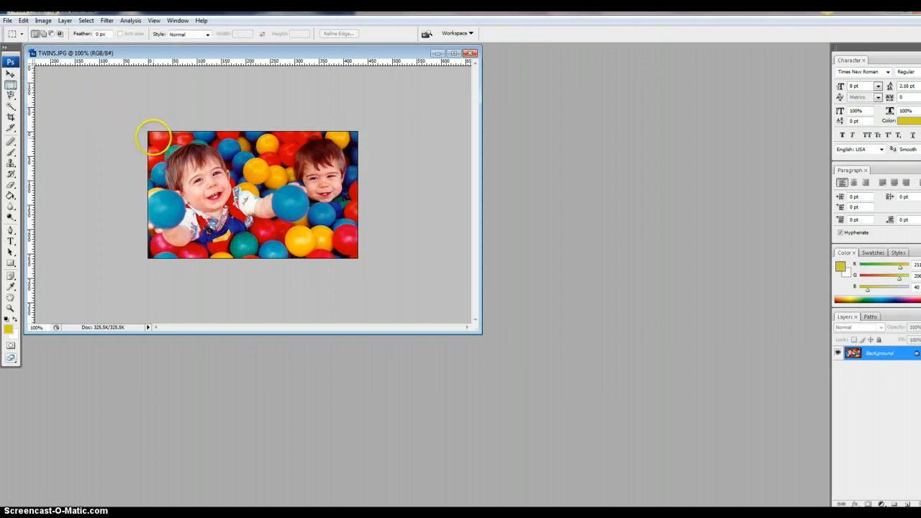
left_click_drag(152, 136, 168, 146)
left_click_drag(315, 258, 308, 258)
left_click_drag(314, 256, 314, 256)
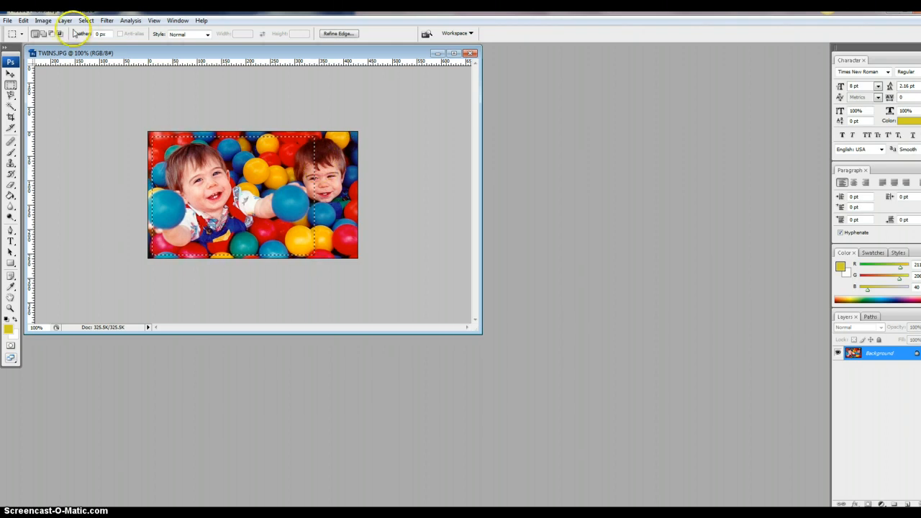
left_click(39, 21)
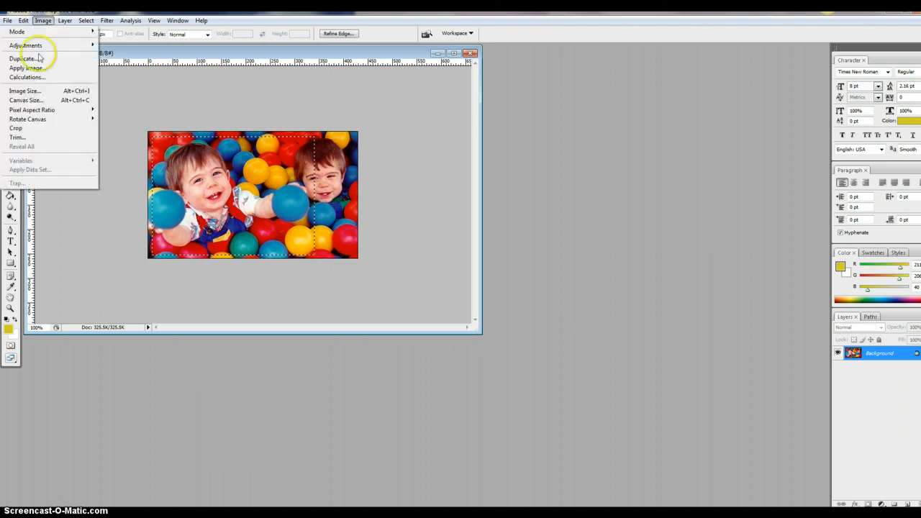
left_click(21, 127)
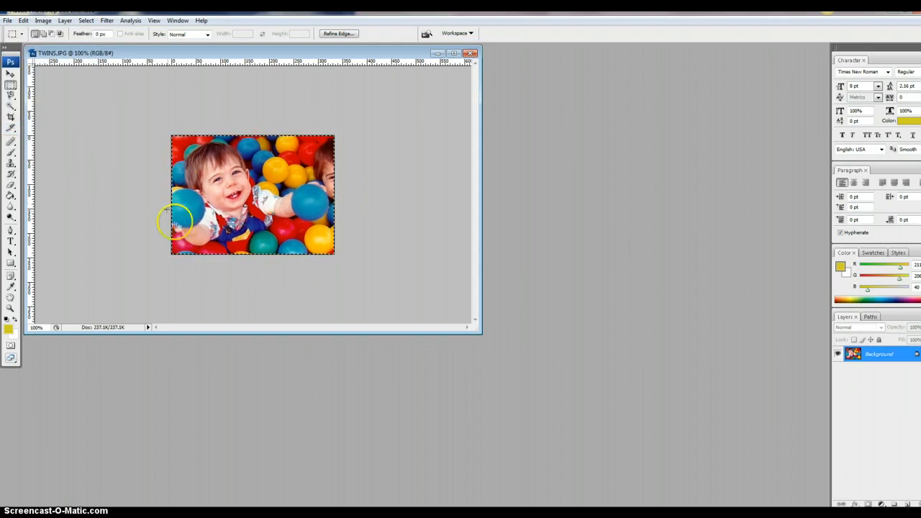
left_click(335, 225)
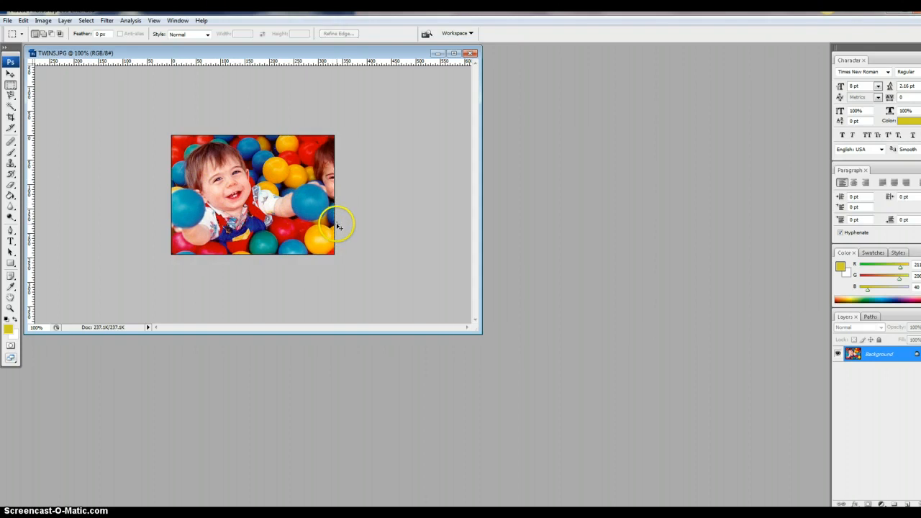
- Paint over the second child's remaining head and face with the Healing Brush, using the nearby yellow balls as the sampled source
left_click(11, 142)
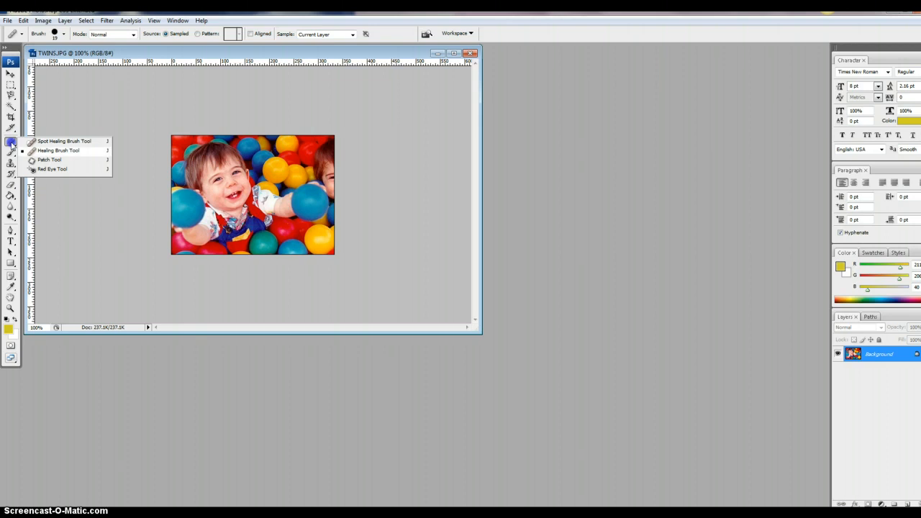
left_click(53, 168)
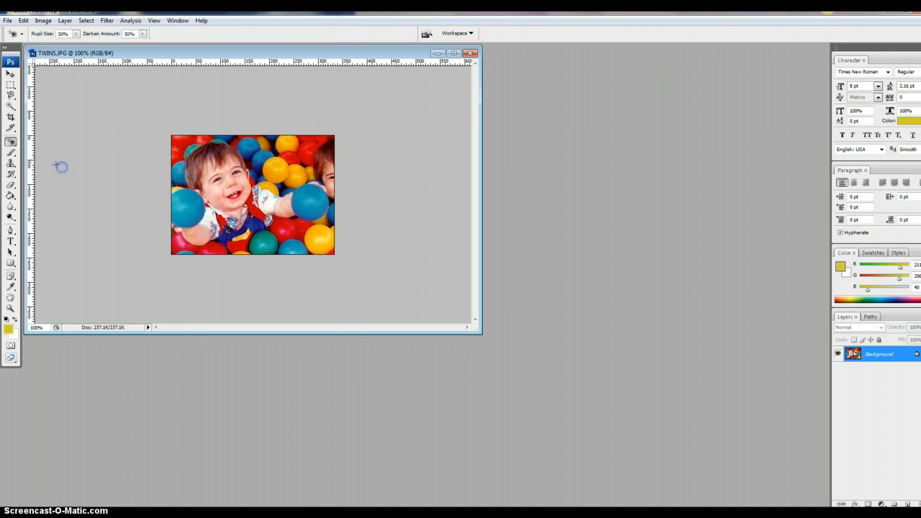
left_click(11, 142)
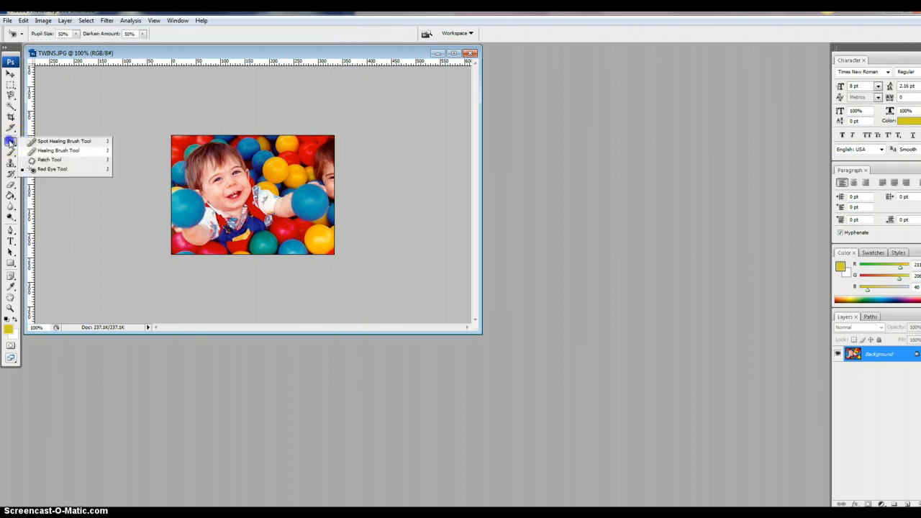
left_click(57, 150)
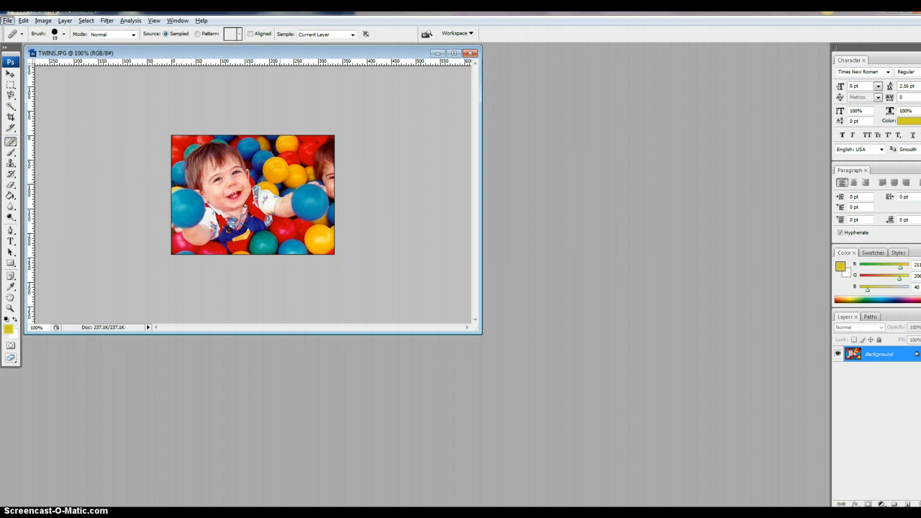
left_click(283, 172, "alt")
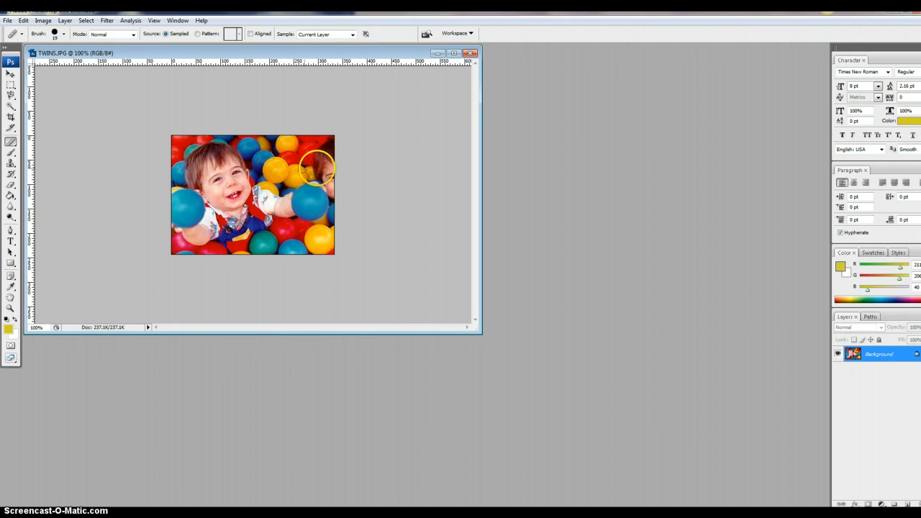
mouse_move(326, 173)
left_mouse_down()
mouse_move(305, 152)
mouse_move(280, 154)
left_mouse_up()
left_click(326, 158)
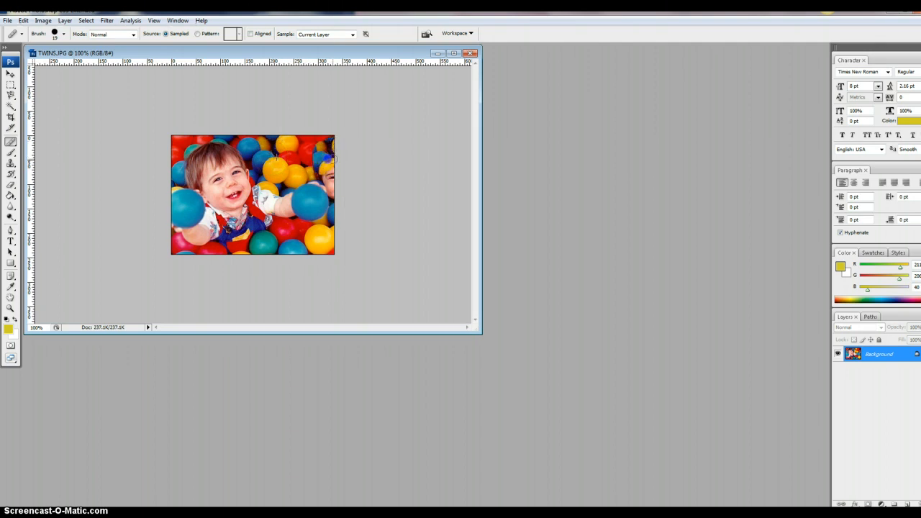
mouse_move(331, 159)
left_mouse_down()
mouse_move(334, 186)
mouse_move(319, 174)
left_mouse_up()
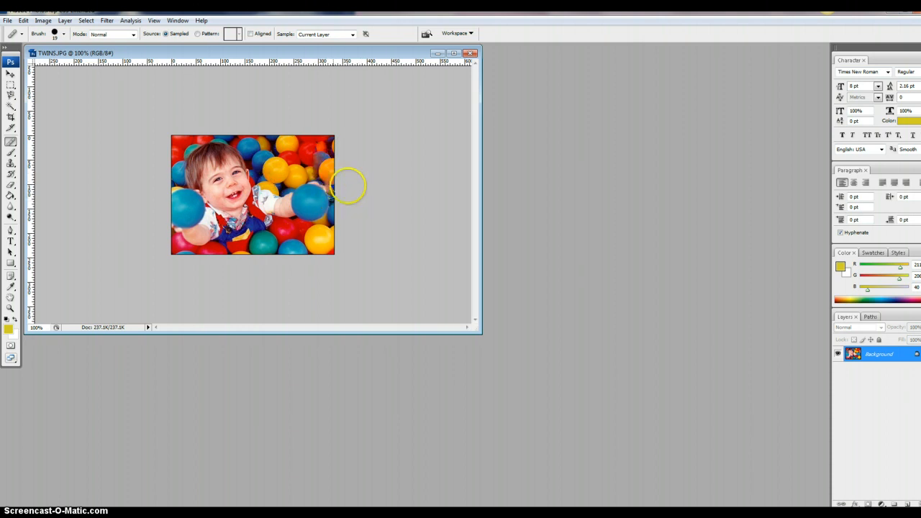
- Heal the photo's upper right corner with the Healing Brush, resampling the red and yellow balls beside it as sources
left_click(290, 152, "alt")
mouse_move(316, 156)
left_mouse_down()
mouse_move(317, 172)
mouse_move(324, 164)
mouse_move(333, 176)
mouse_move(309, 165)
mouse_move(314, 154)
mouse_move(333, 152)
mouse_move(332, 141)
left_mouse_up()
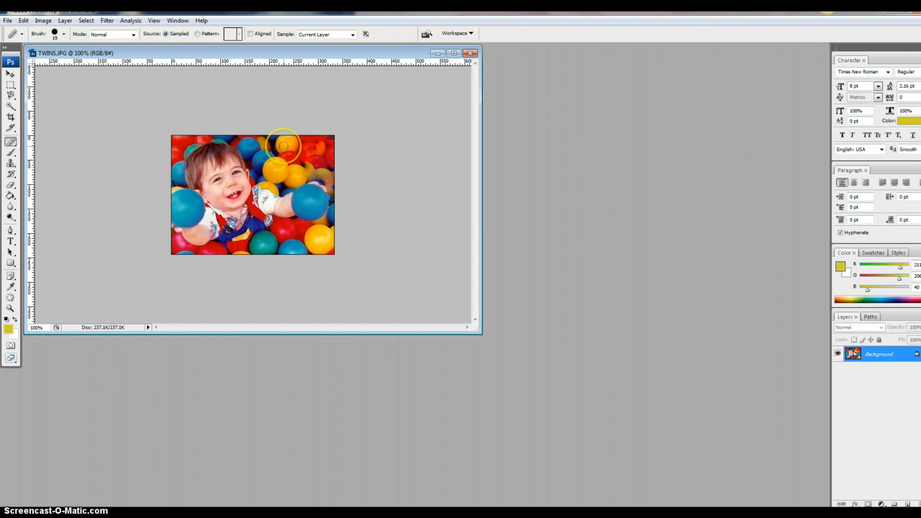
key("c")
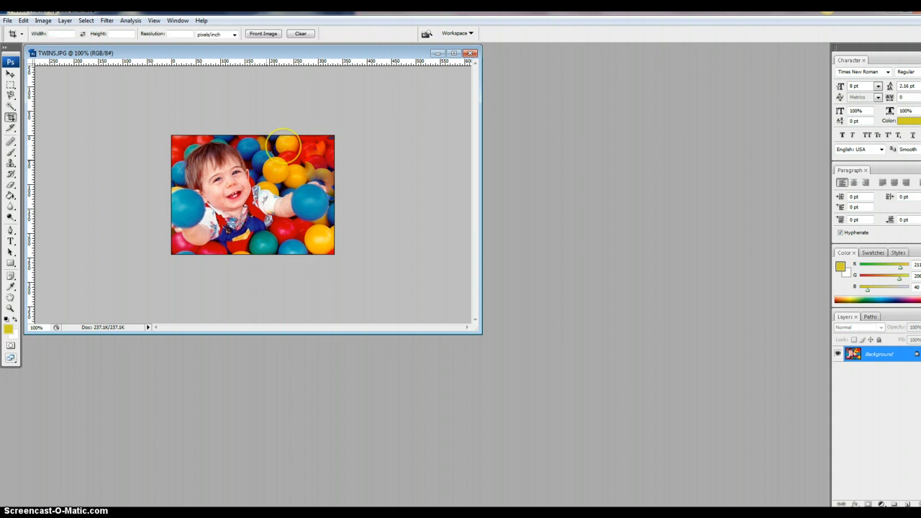
left_click(11, 144)
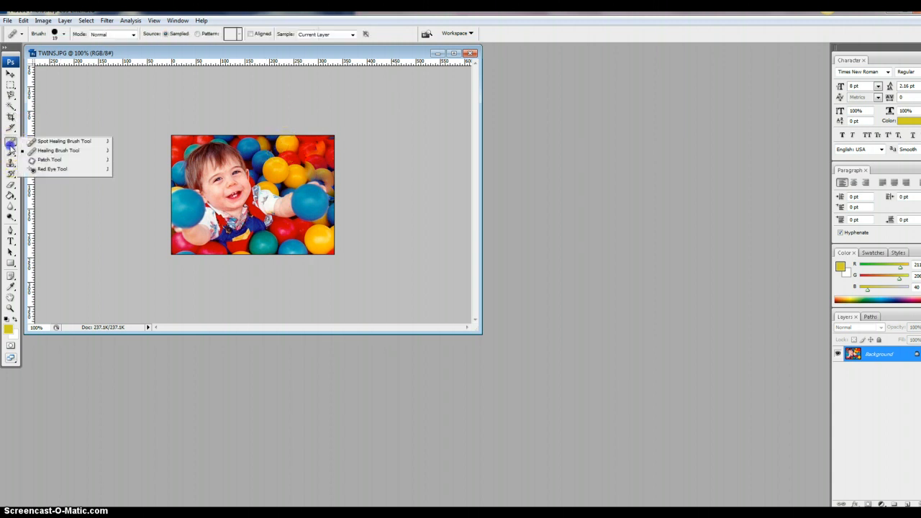
left_click(43, 150)
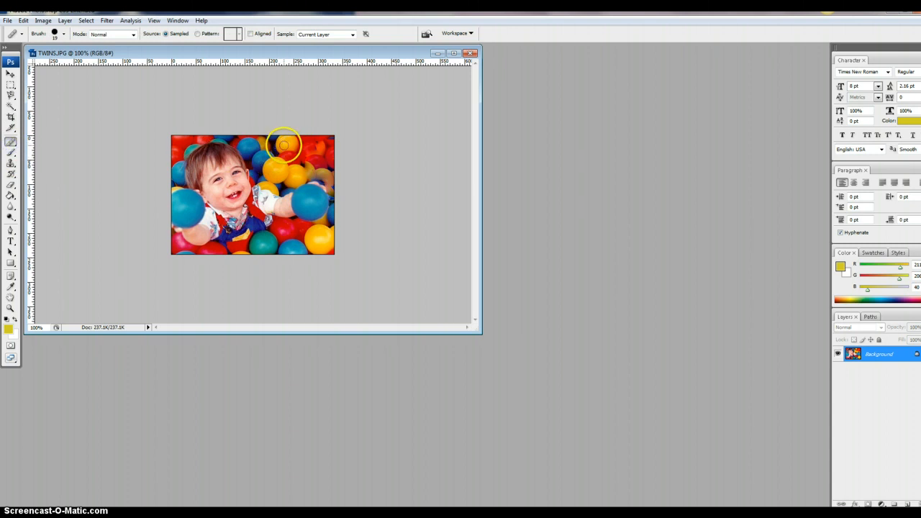
left_click(284, 145, "alt")
left_click_drag(314, 146, 309, 142)
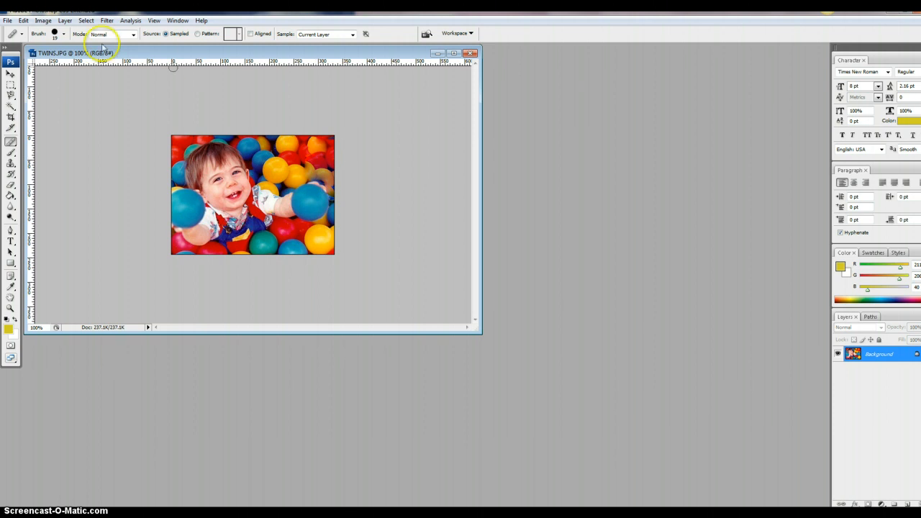
- Resize the image to a document width of 4 inches with constrained proportions
left_click(38, 22)
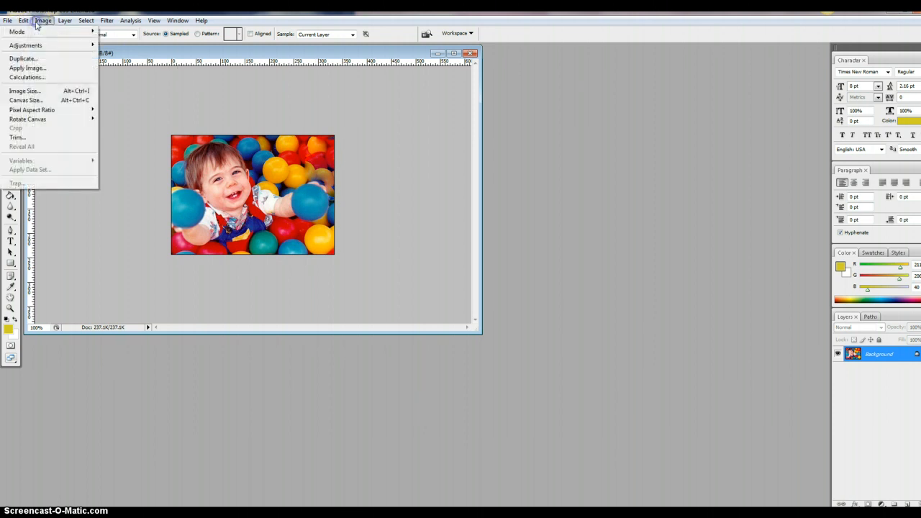
left_click(36, 91)
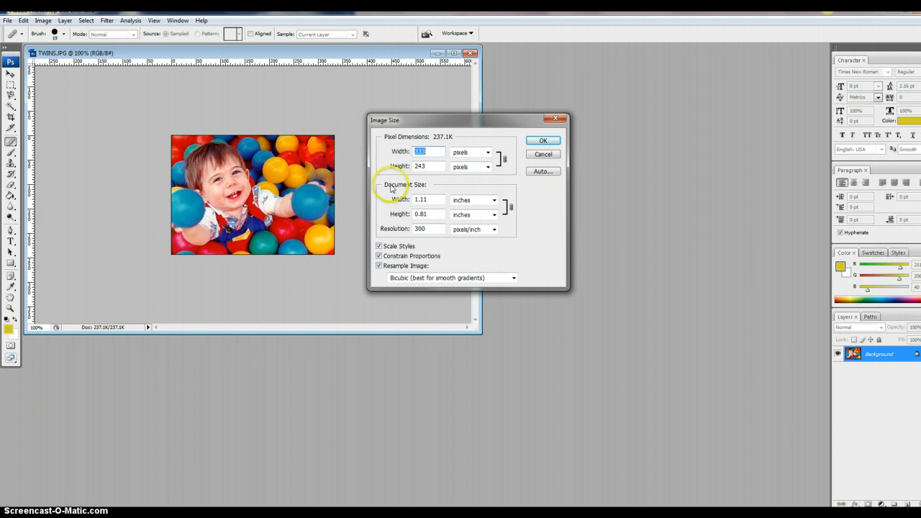
double_click(427, 200)
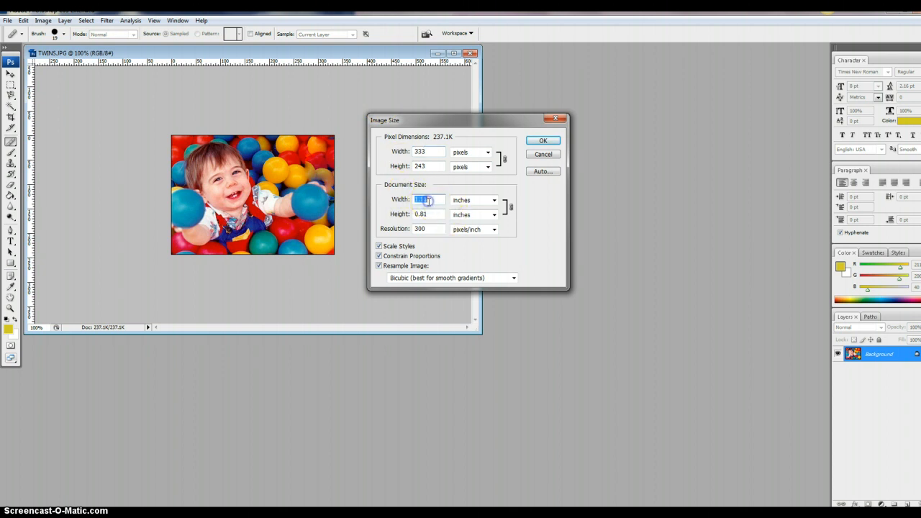
type("4")
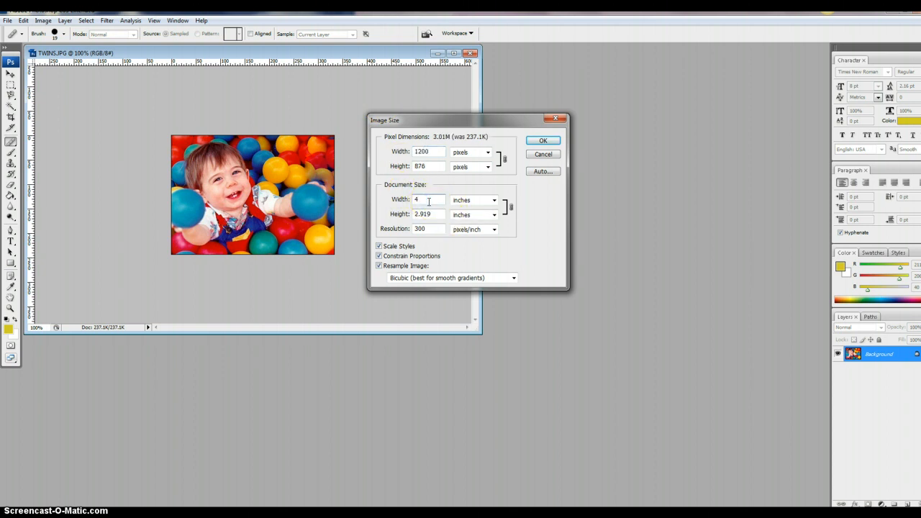
key("Return")
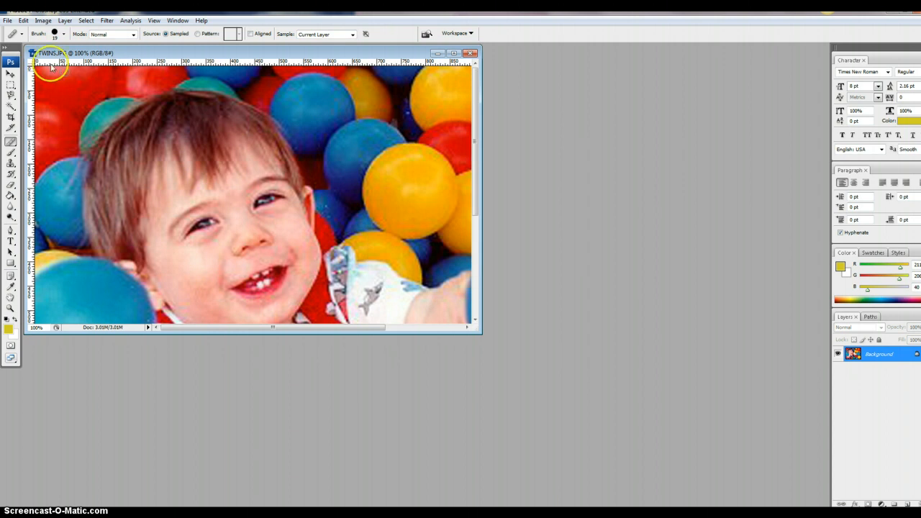
- Prepare a JPEG save of the photo under the name TWINSedited.jpg and cancel it
left_click(7, 20)
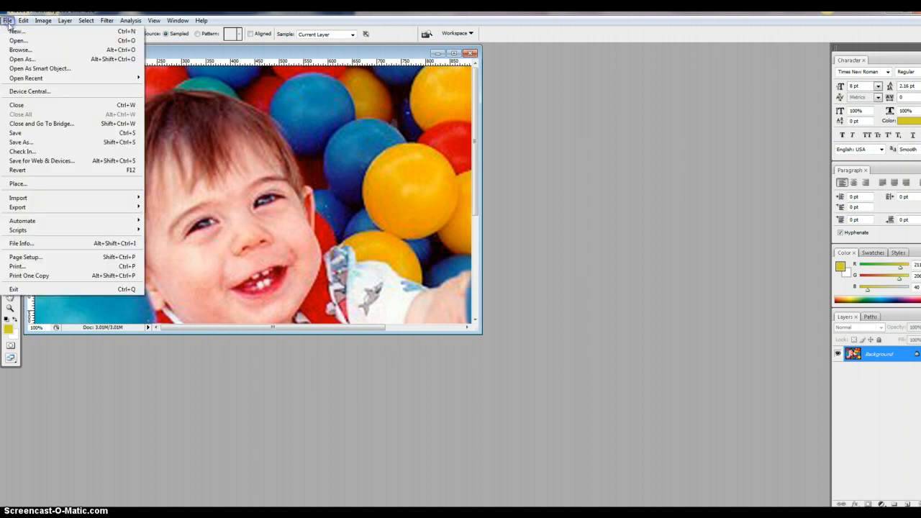
left_click(55, 141)
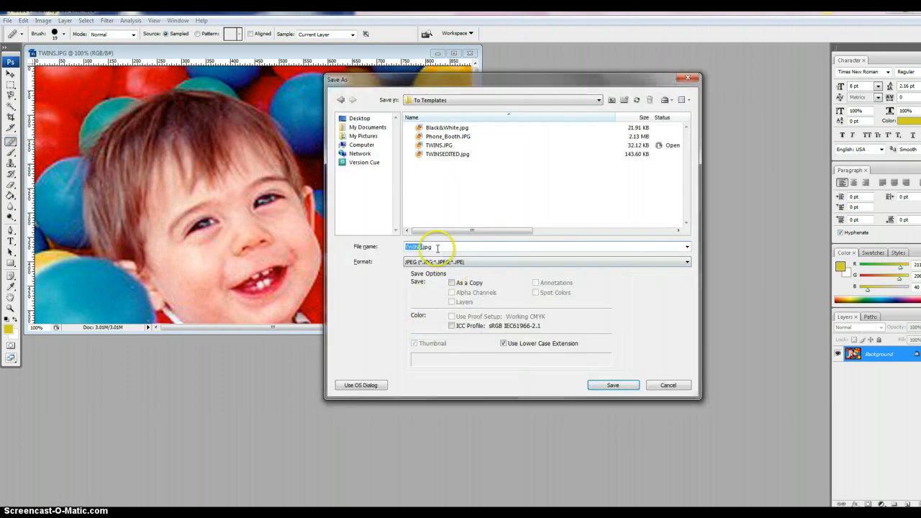
left_click(420, 247)
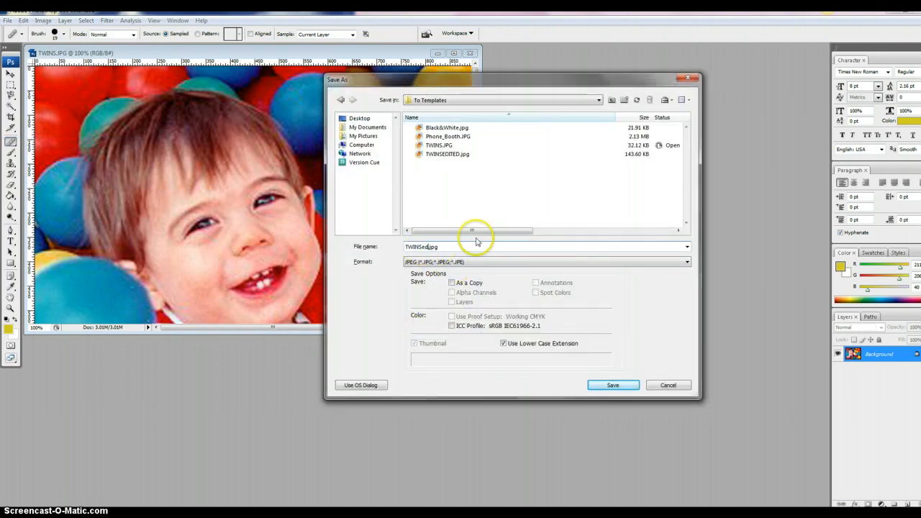
type("edited")
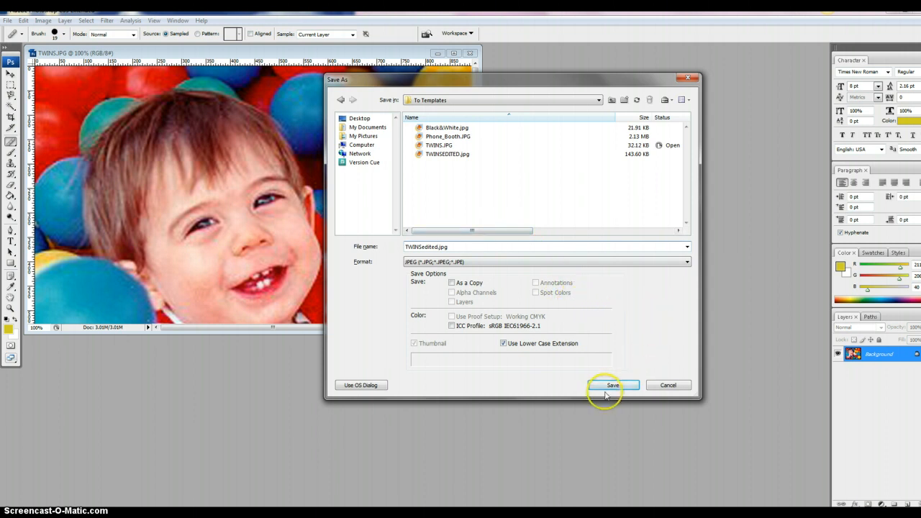
left_click(666, 387)
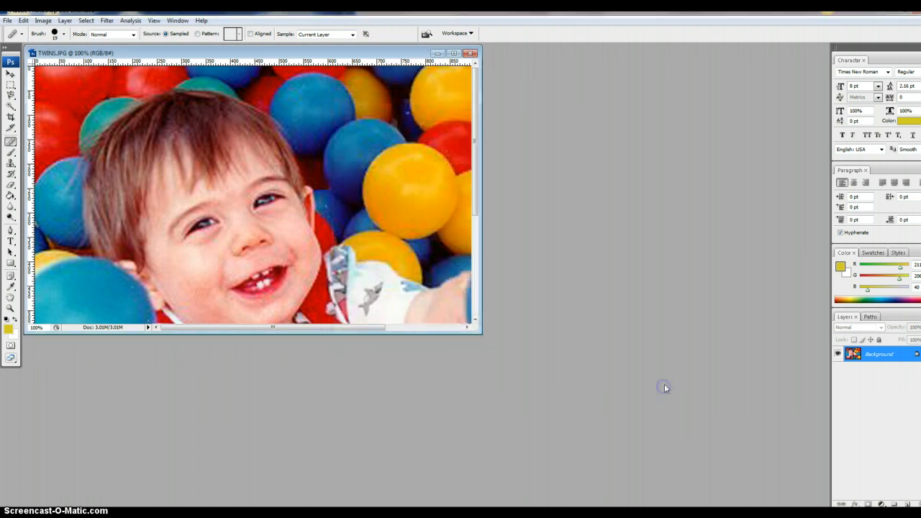
- Close TWINS.JPG without saving and create a new 8.5 × 11 inch RGB document with resolution 72 and a white background
left_click(469, 53)
left_click(474, 204)
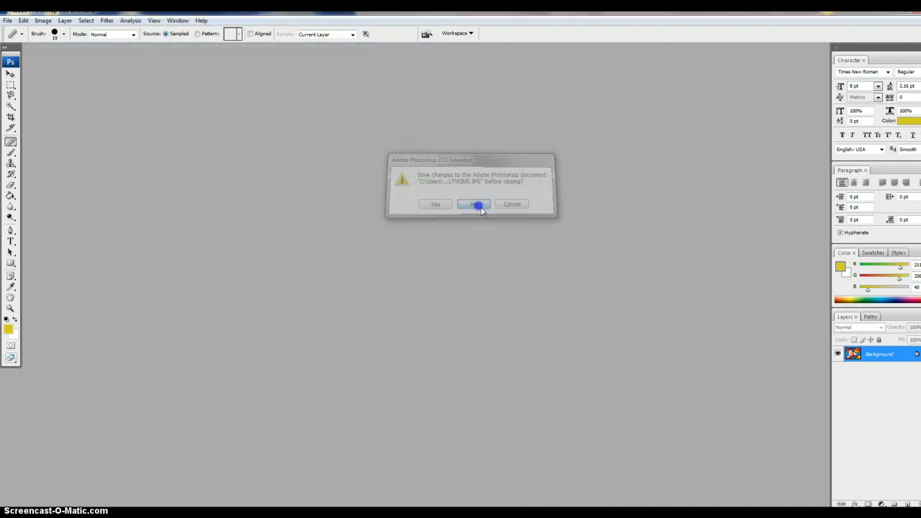
left_click(8, 20)
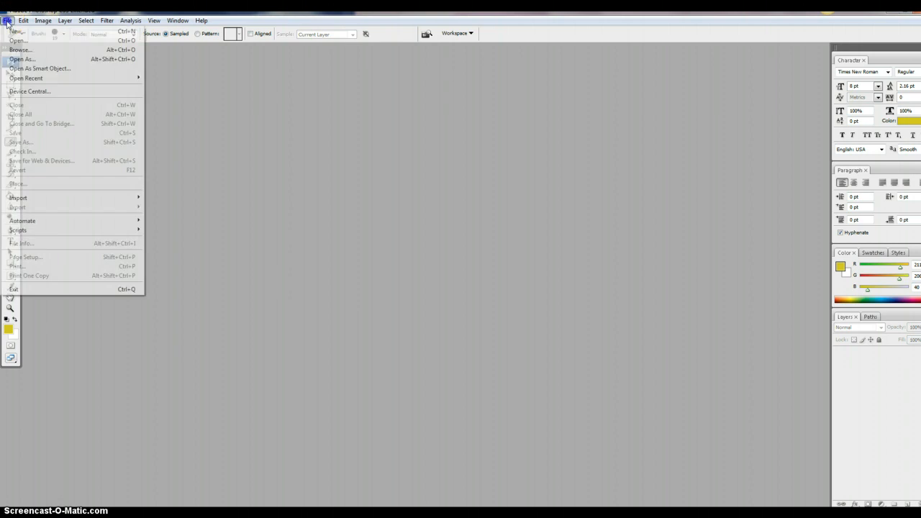
left_click(19, 33)
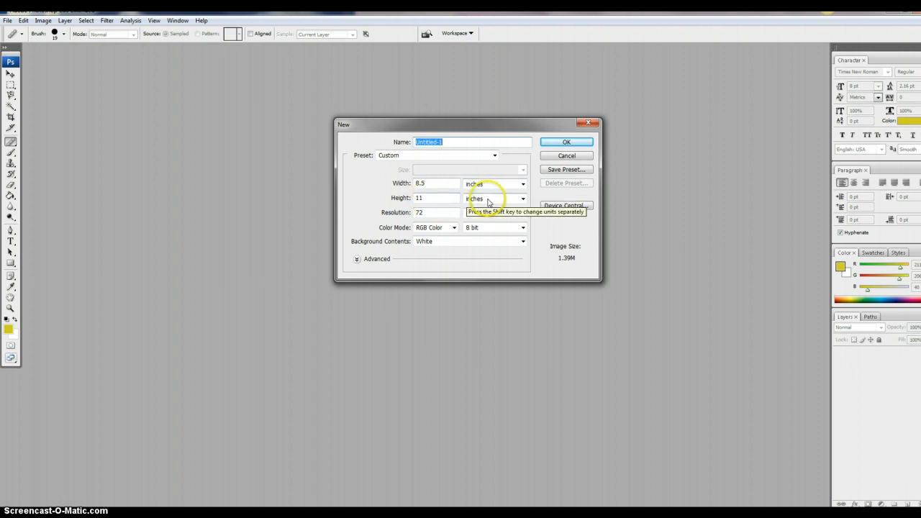
left_click(567, 142)
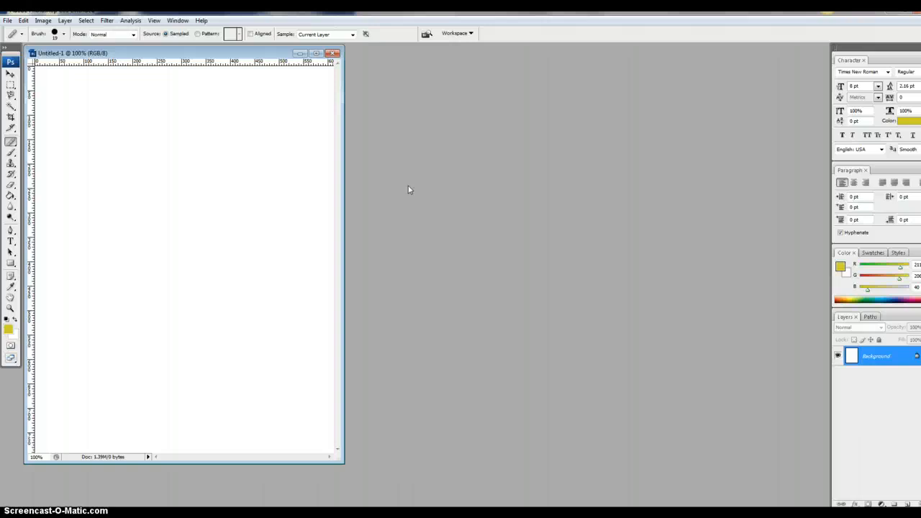
- Save the new blank document as a JPEG named warhol.jpg in the To Templates folder, accepting the JPEG options
left_click(8, 22)
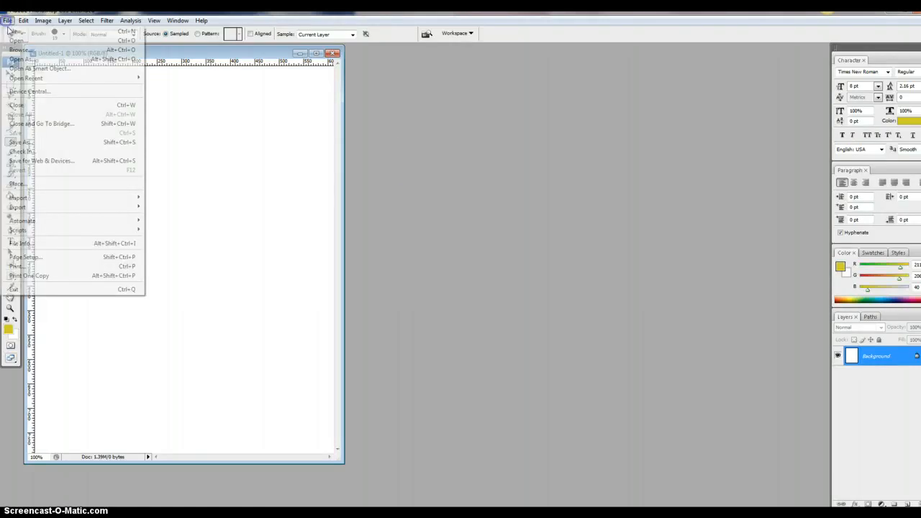
left_click(47, 142)
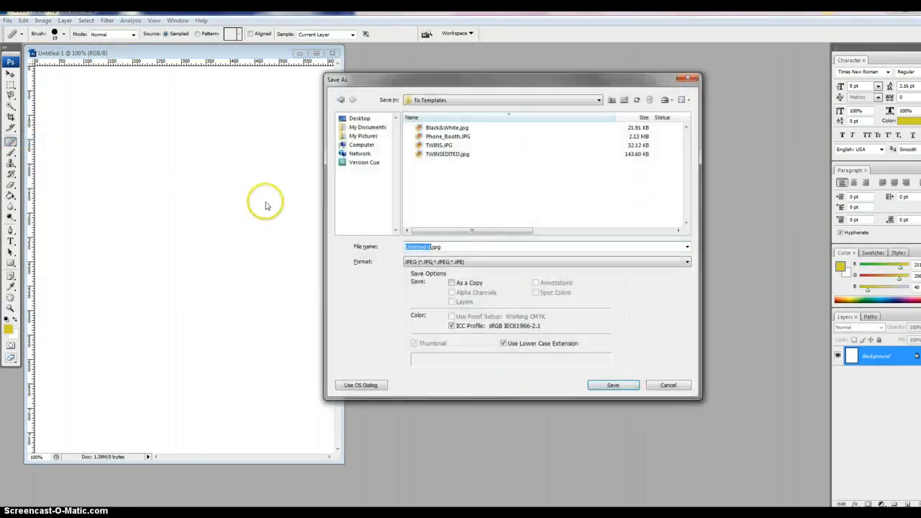
type("warhol")
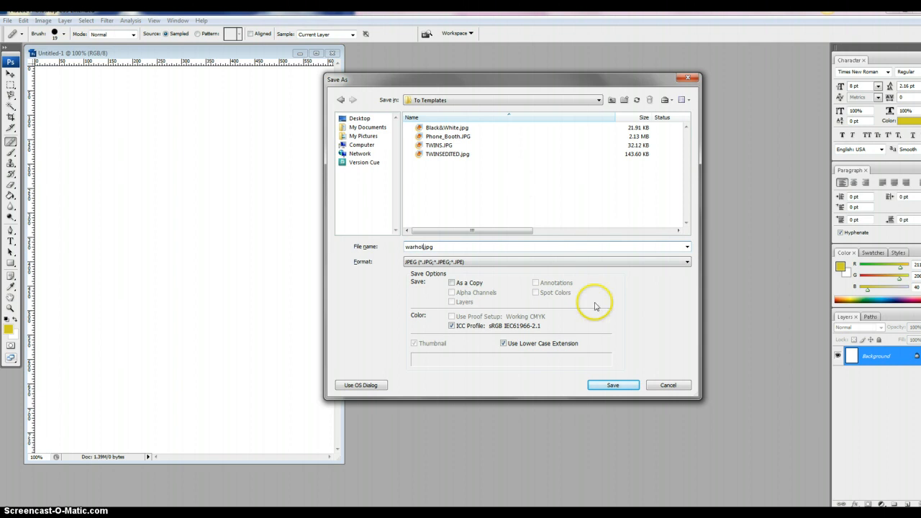
left_click(614, 385)
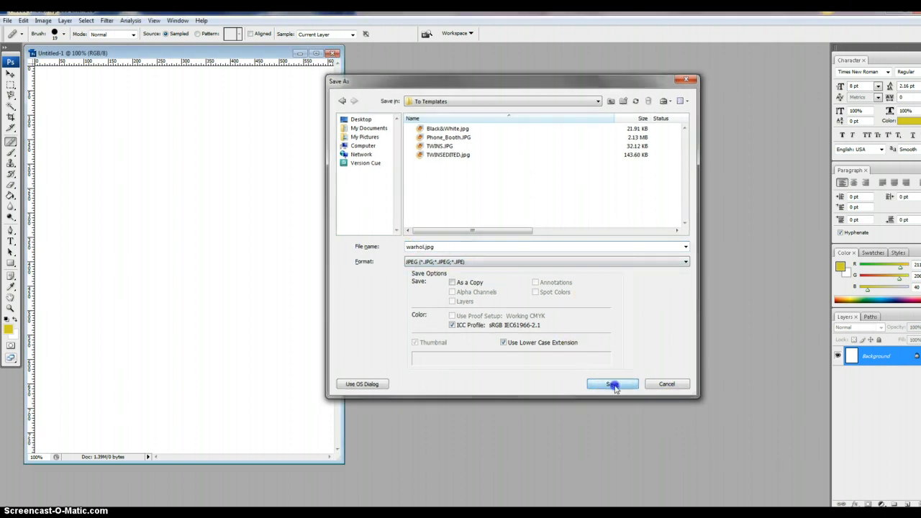
left_click(527, 147)
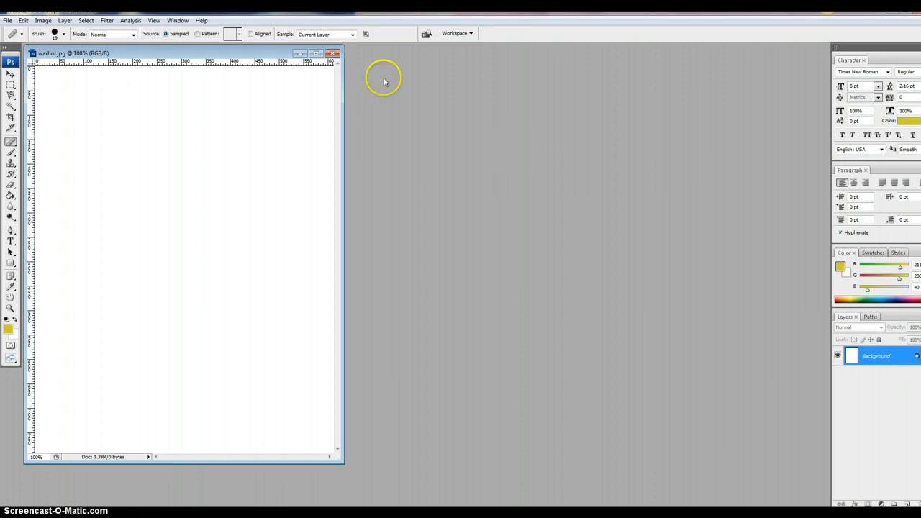
- Pick a dark yellow foreground color and fill the entire background with it using the Paint Bucket
left_click(10, 196)
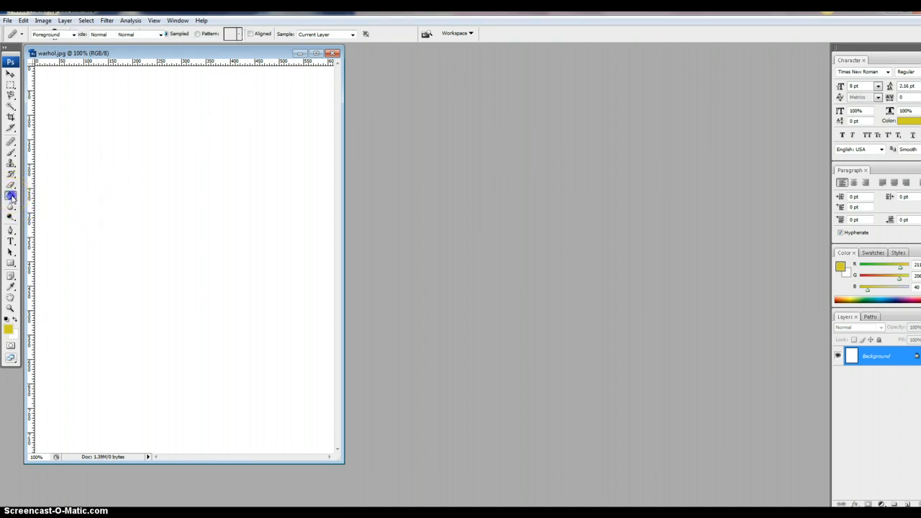
left_click(41, 204)
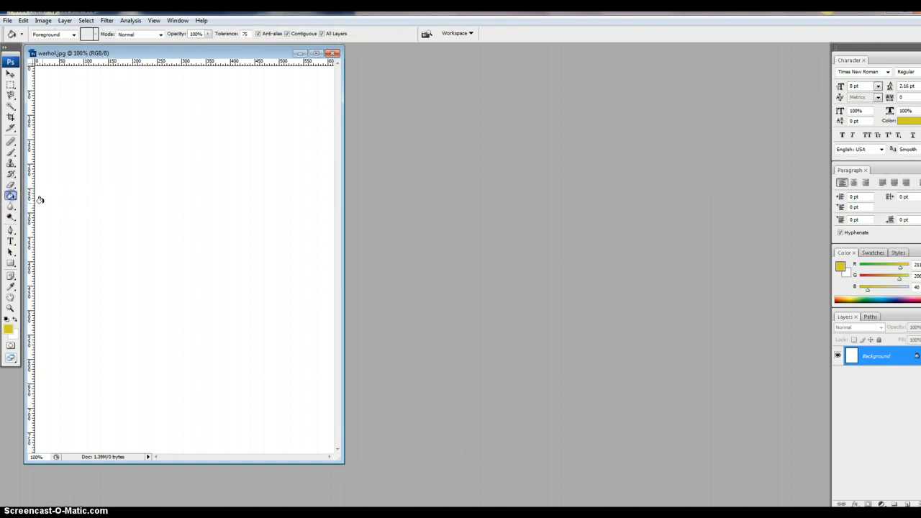
left_click(851, 300)
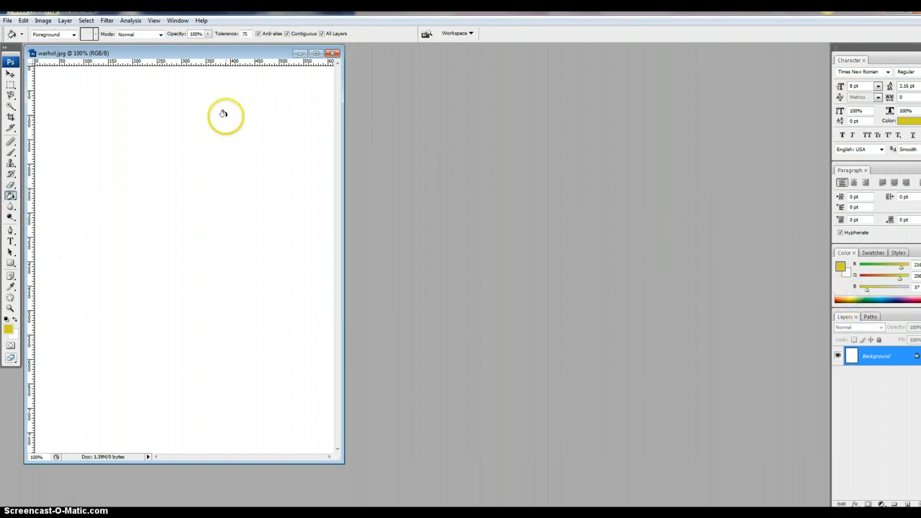
left_click(854, 296)
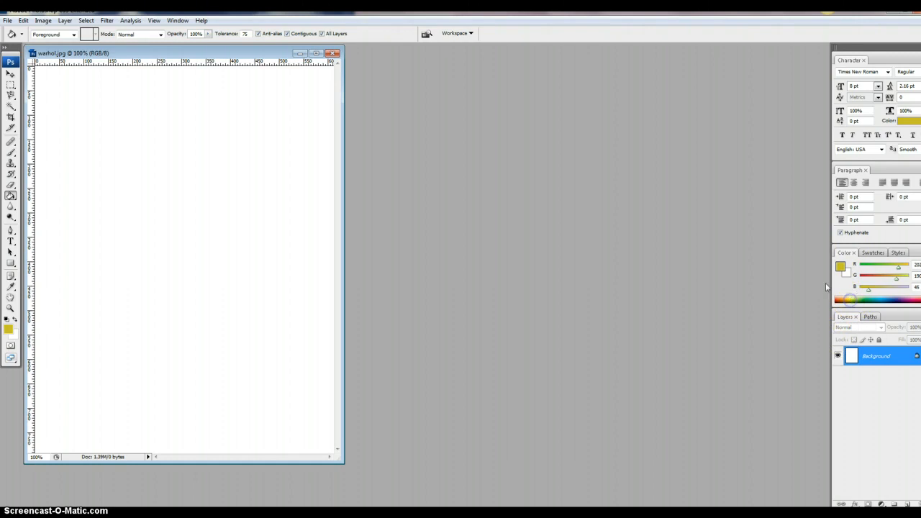
left_click(256, 238)
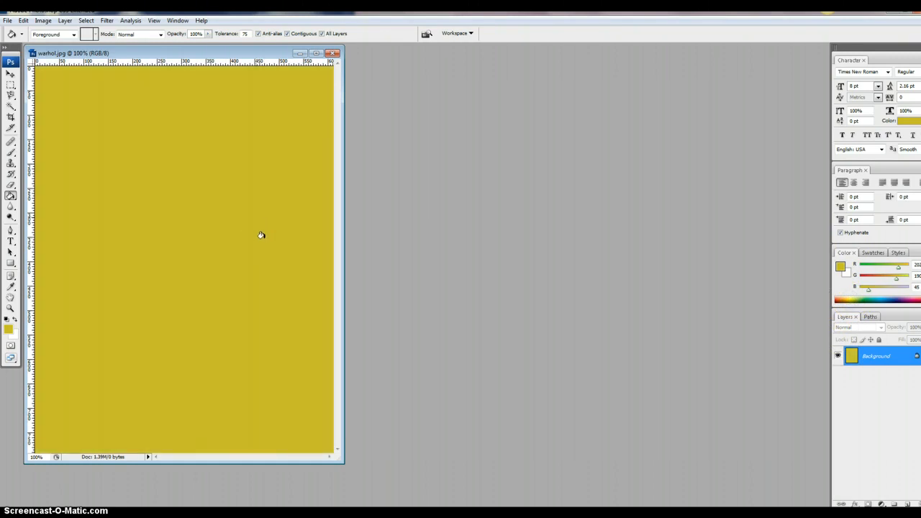
- Place TWINSEDITED.jpg in the page's upper left corner, centred at about X 144 px, Y 126 px, and commit the placement
left_click(7, 21)
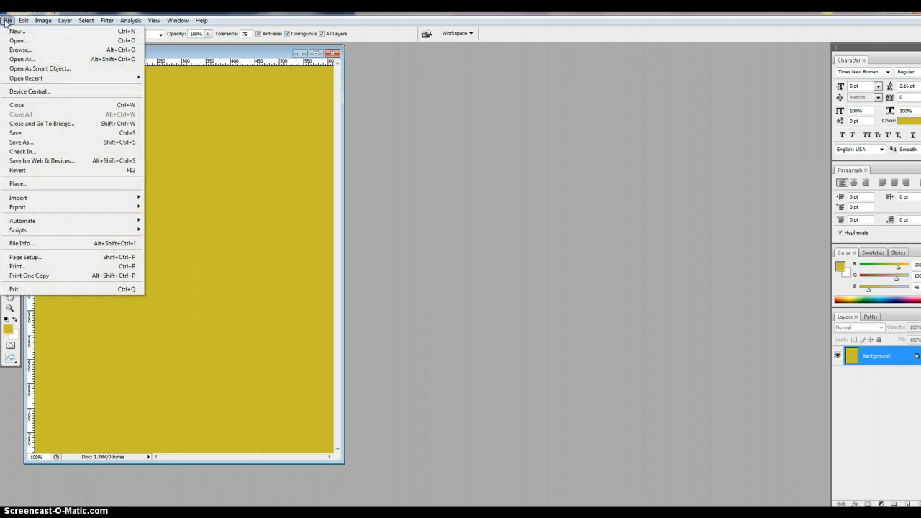
left_click(39, 185)
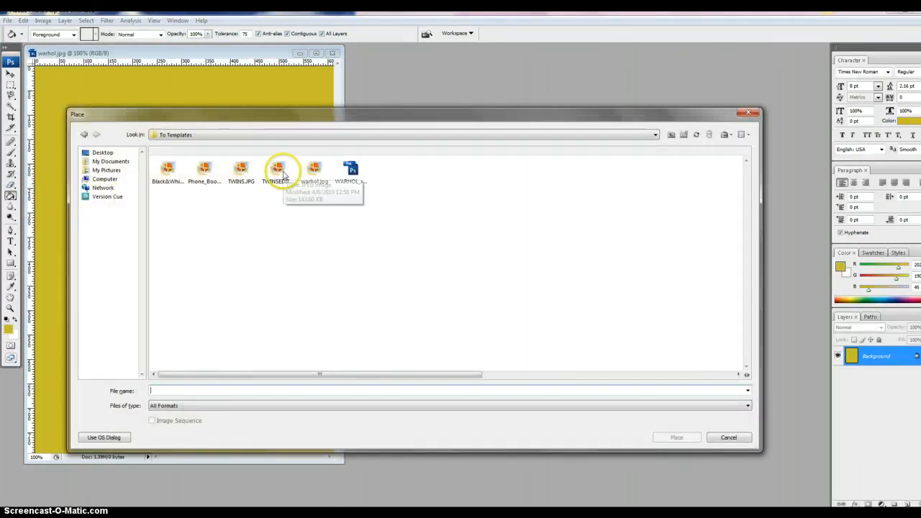
left_click(278, 171)
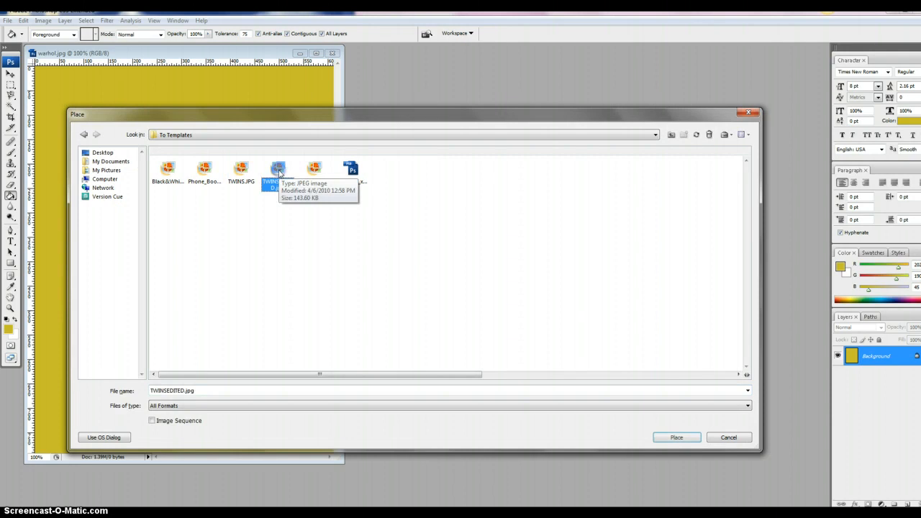
left_click(675, 438)
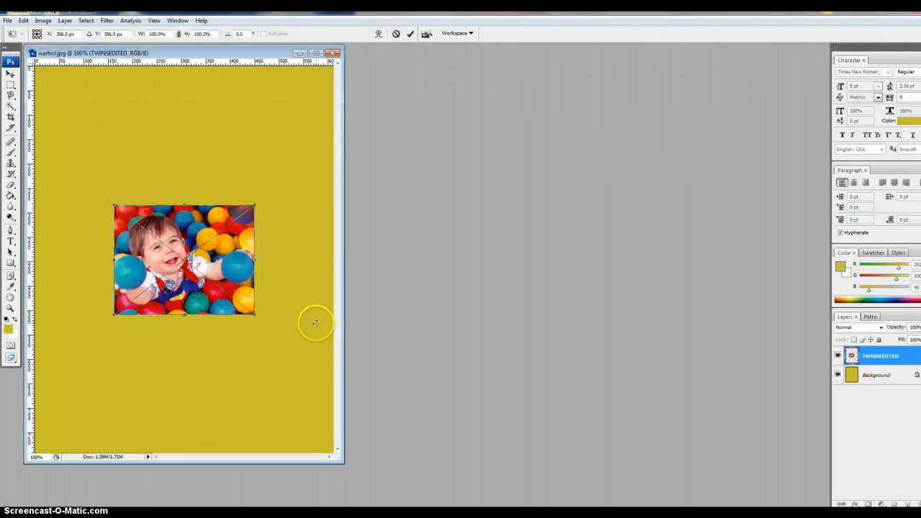
left_click_drag(174, 294, 97, 162)
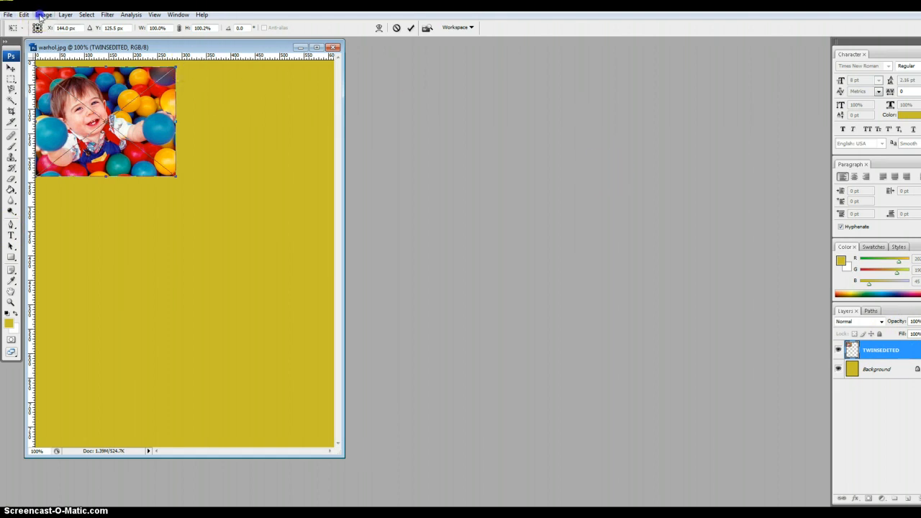
left_click(23, 14)
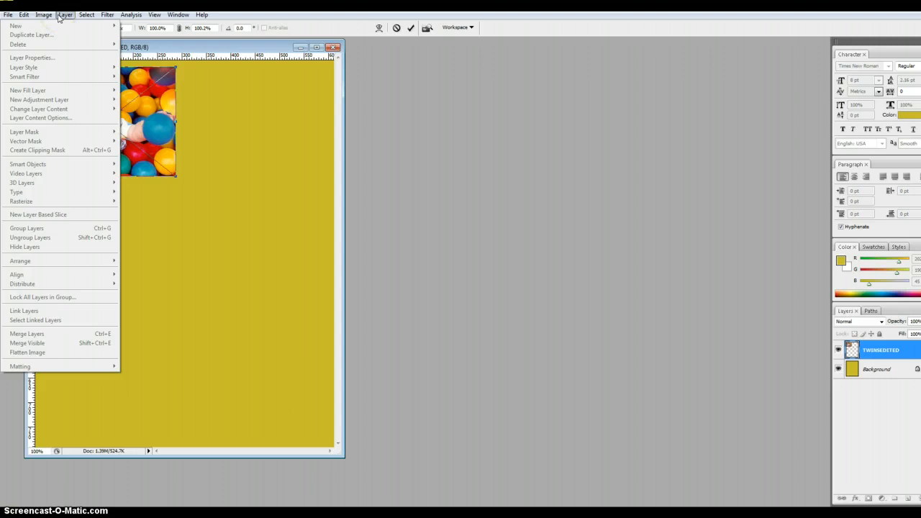
left_click(21, 15)
left_click(59, 16)
key("Escape")
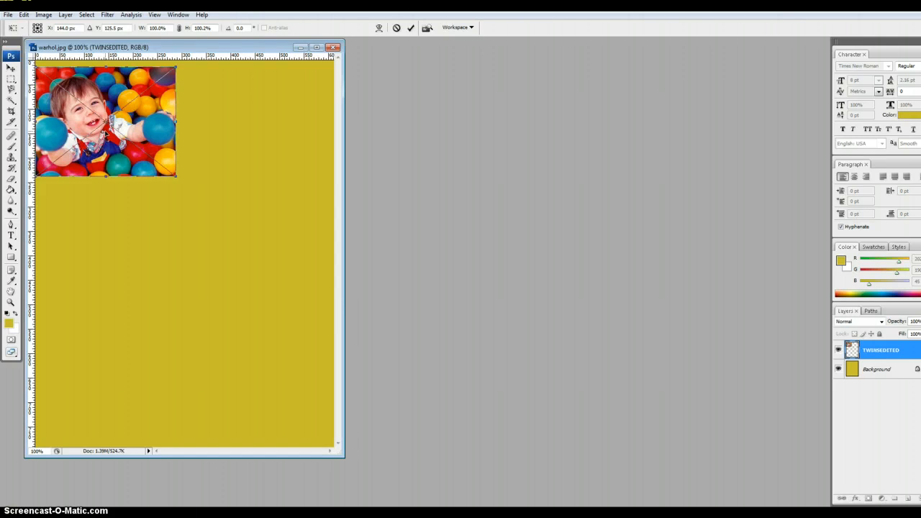
key("Return")
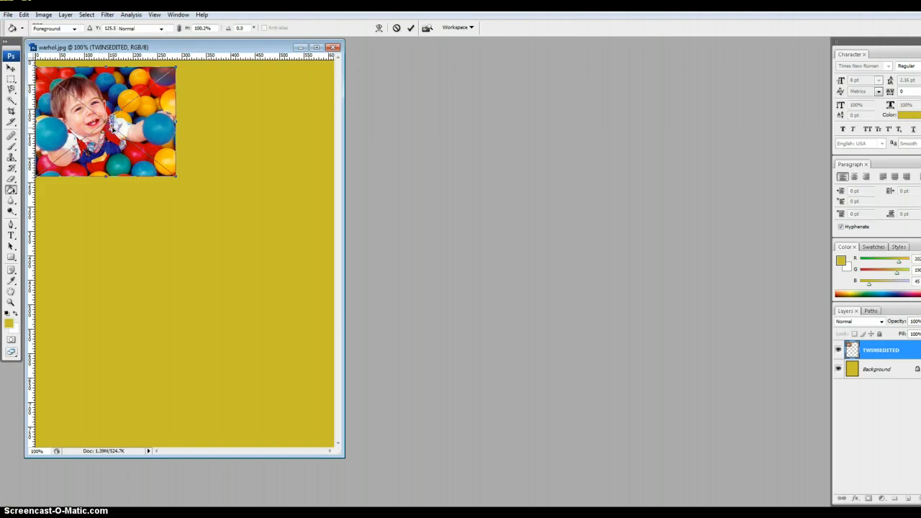
key("g")
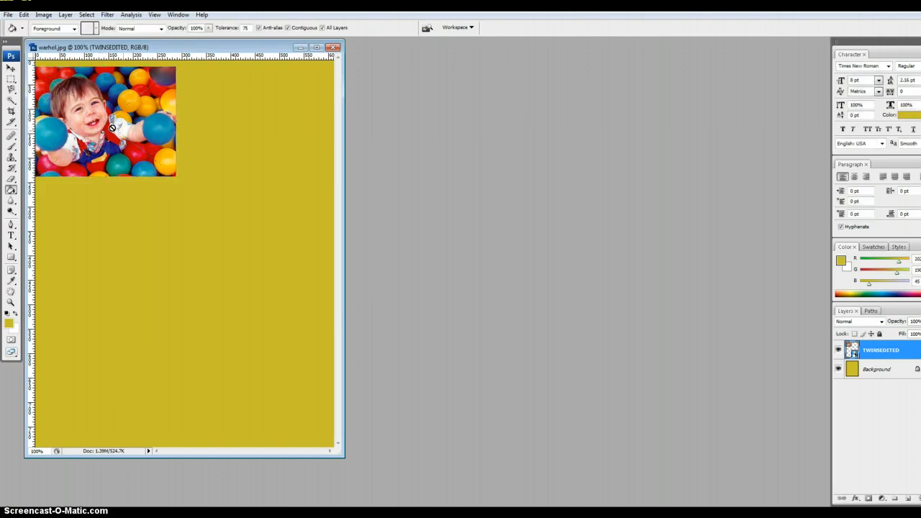
left_click(9, 15)
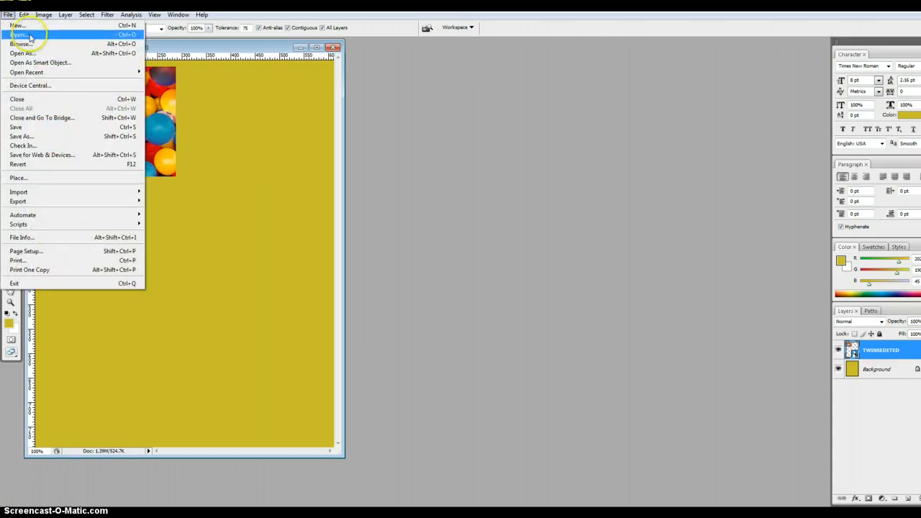
left_click(30, 36)
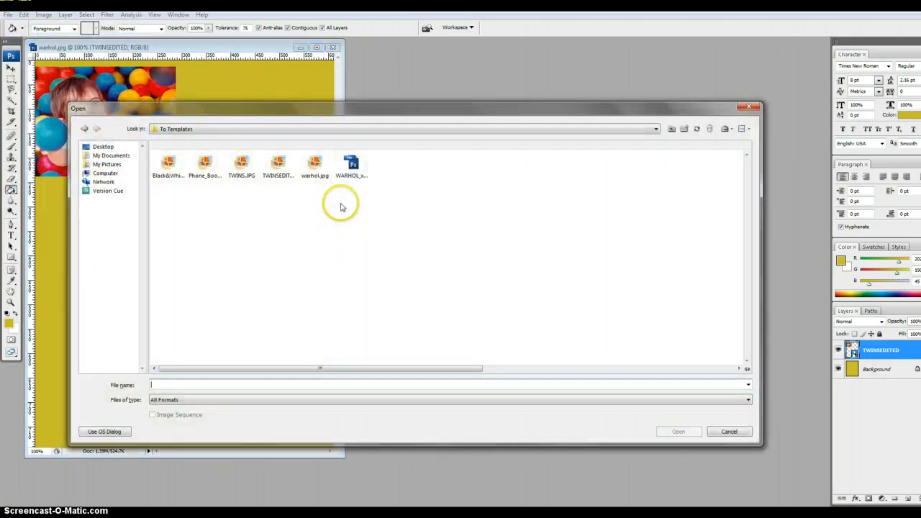
double_click(277, 168)
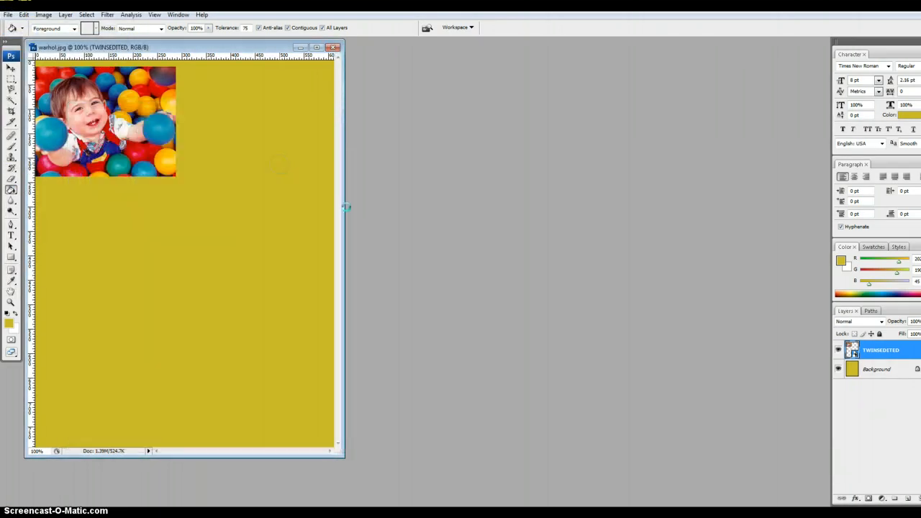
left_click(429, 52)
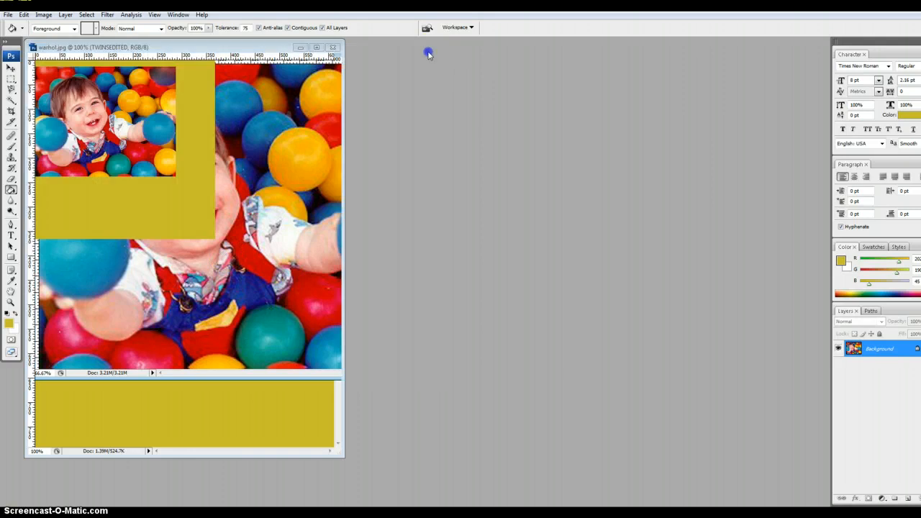
left_click(8, 15)
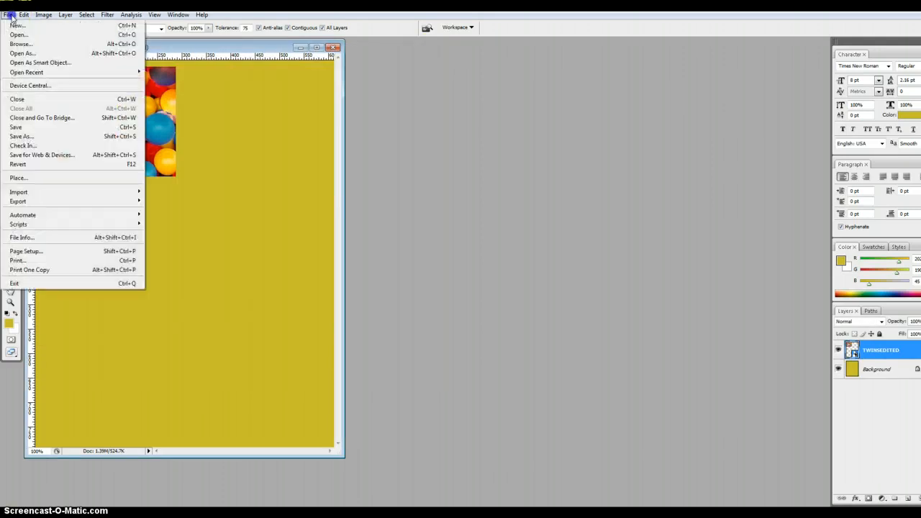
left_click(19, 178)
double_click(239, 167)
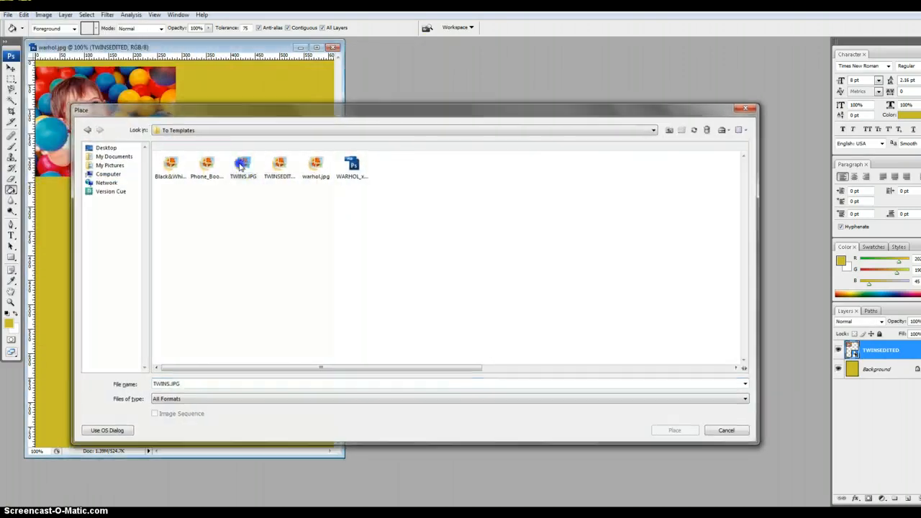
key("Escape")
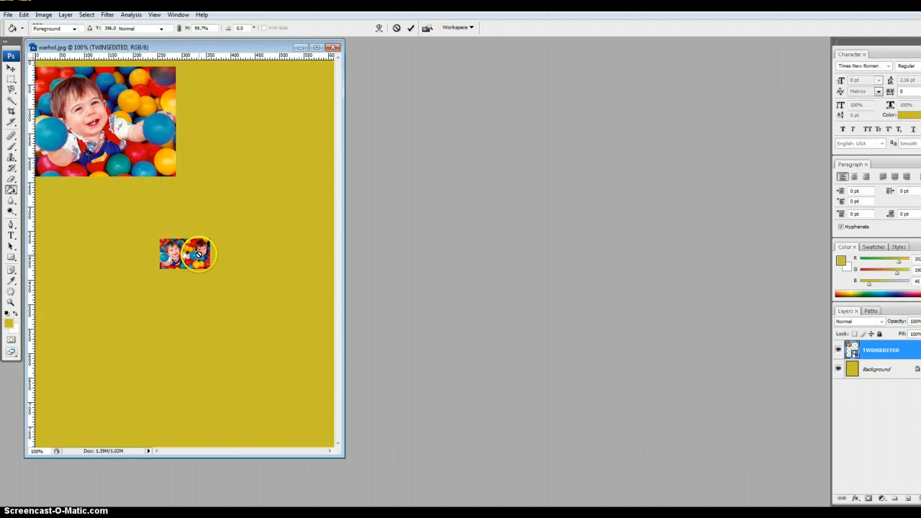
- Place a second copy of TWINSEDITED.jpg beside the first in the top row, centred at about X 448 px, Y 126 px
left_click(8, 15)
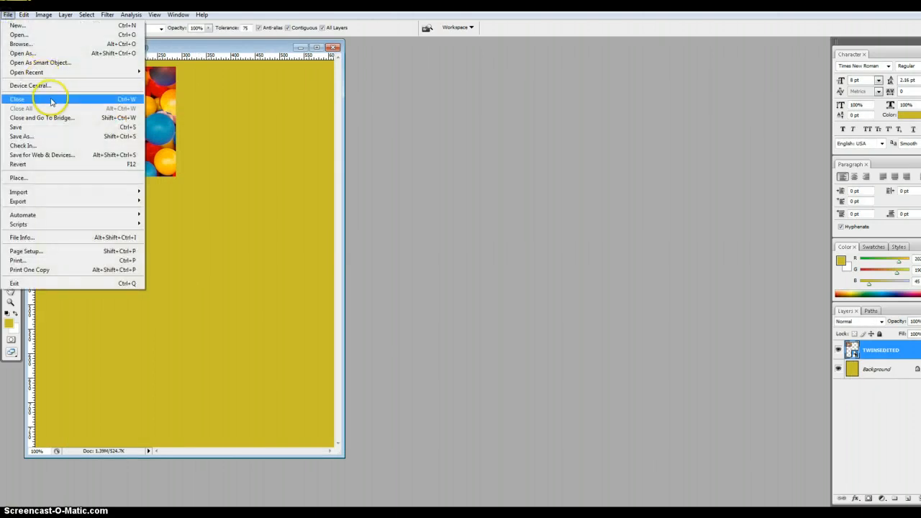
left_click(51, 179)
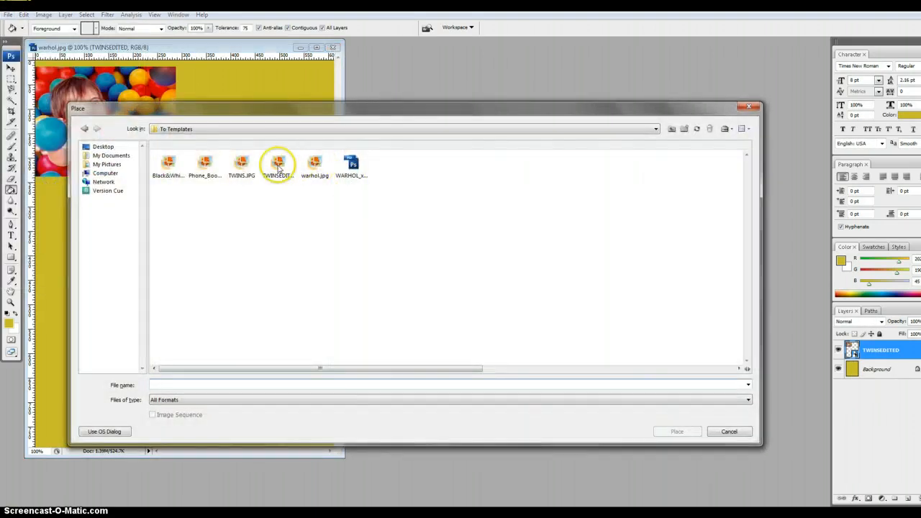
double_click(279, 167)
left_click_drag(180, 288, 267, 139)
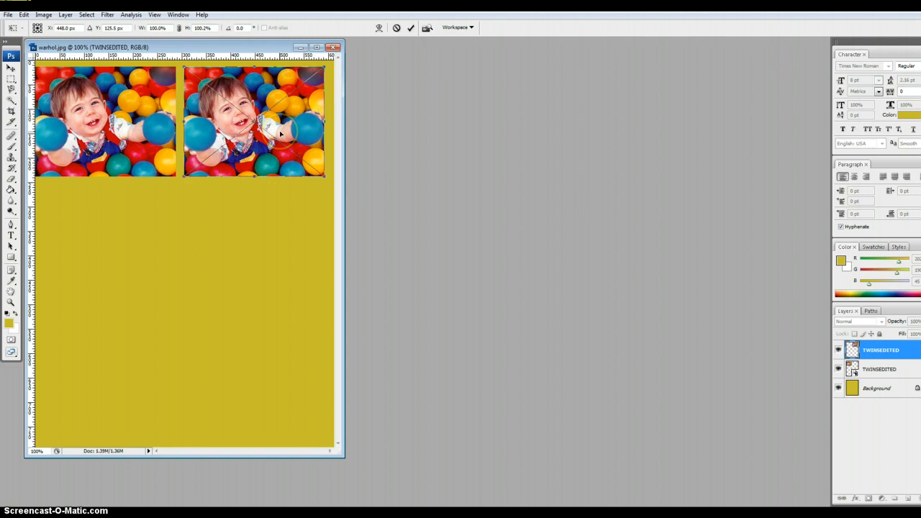
key("Return")
- Place a third copy of TWINSEDITED.jpg below the first photo, centred at about X 144 px, Y 381 px
left_click(6, 15)
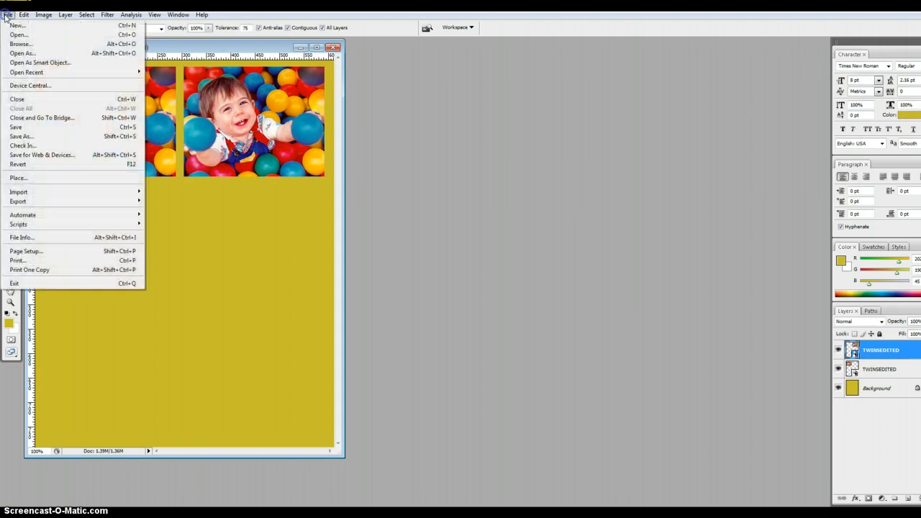
left_click(22, 178)
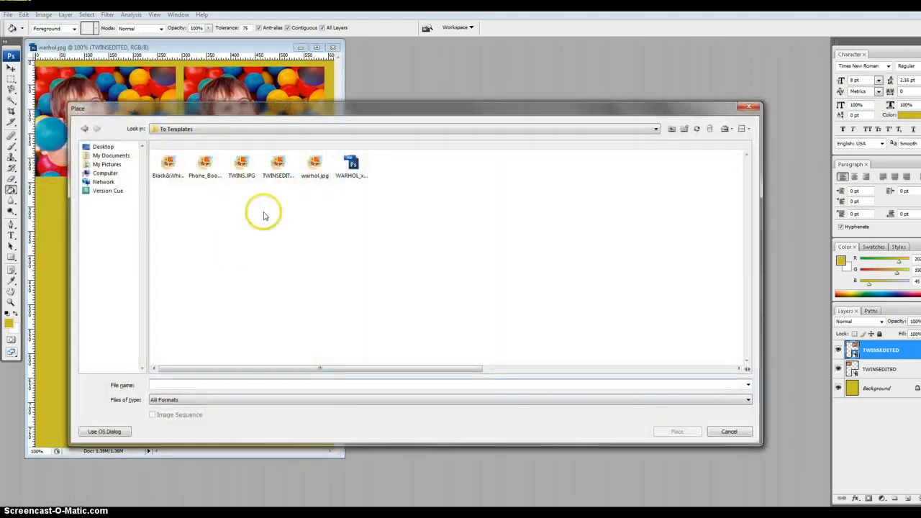
double_click(278, 165)
left_click_drag(220, 286, 124, 265)
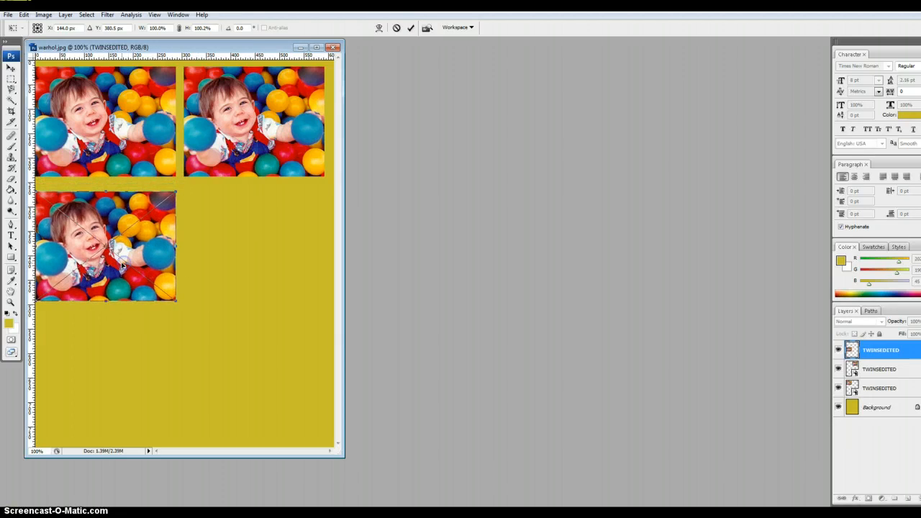
key("Return")
- Place a fourth copy of TWINSEDITED.jpg in the second row beside the third, centred at about X 448 px, Y 381 px, and commit it
left_click(8, 14)
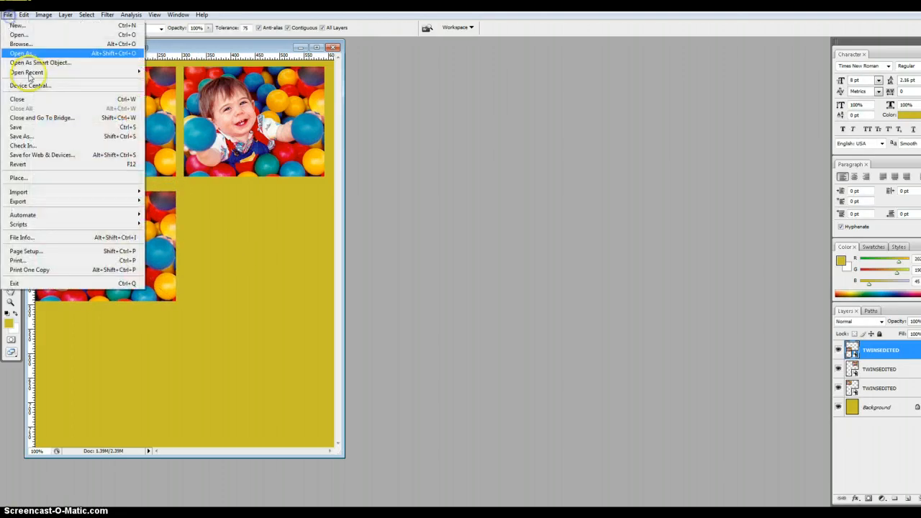
left_click(22, 178)
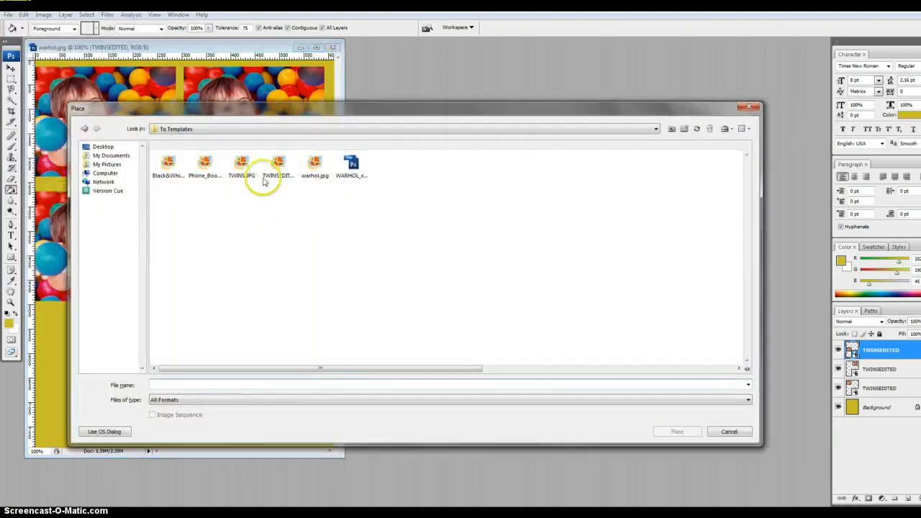
left_click(277, 162)
double_click(278, 162)
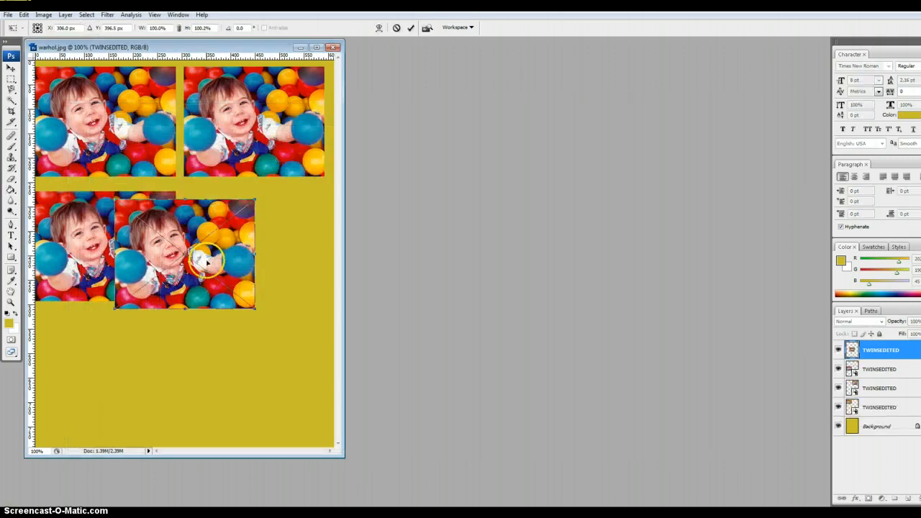
left_click_drag(206, 263, 266, 252)
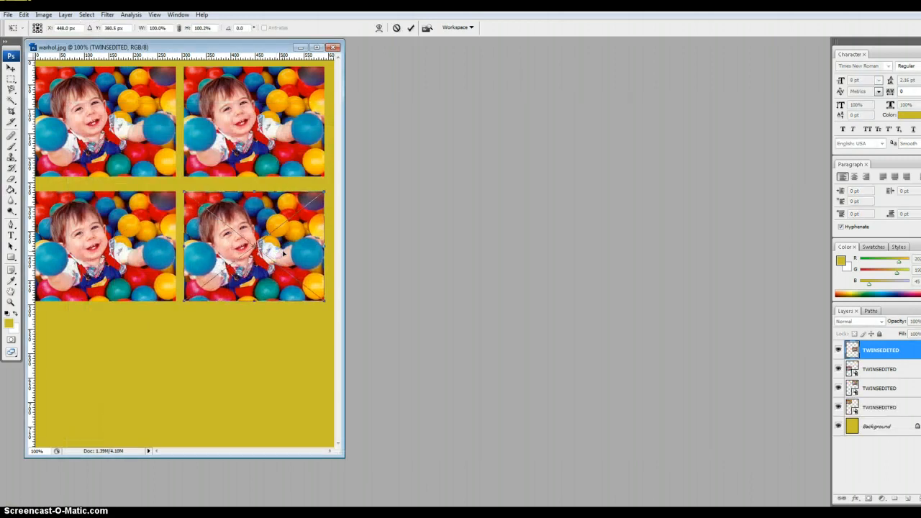
key("Return")
- Place a fifth copy of TWINSEDITED.jpg as the first photo of the third row, centred at about X 144 px, Y 631 px, and commit it
left_click(7, 14)
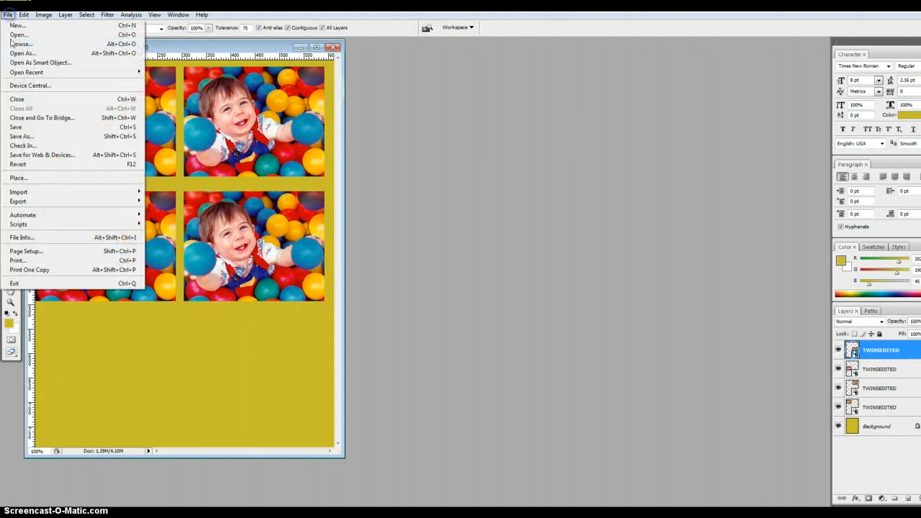
left_click(22, 178)
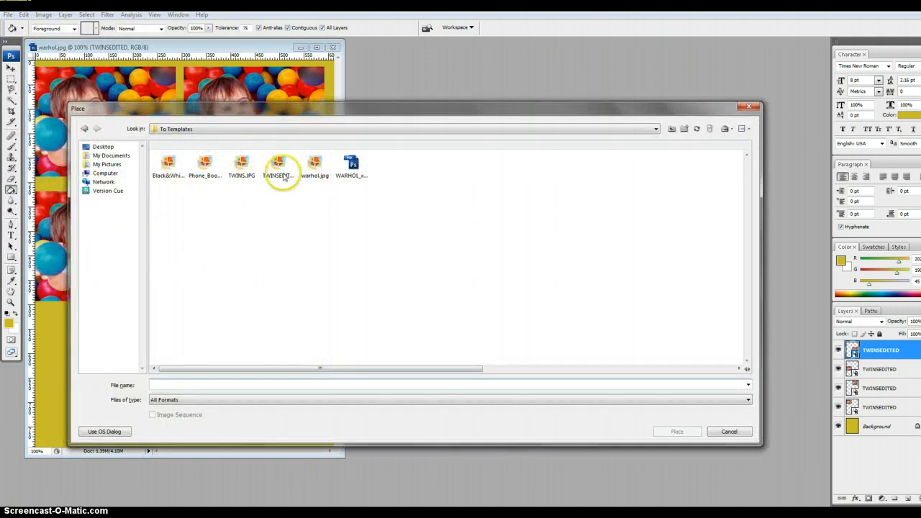
double_click(282, 164)
mouse_move(207, 254)
left_mouse_down()
mouse_move(161, 354)
mouse_move(129, 366)
left_mouse_up()
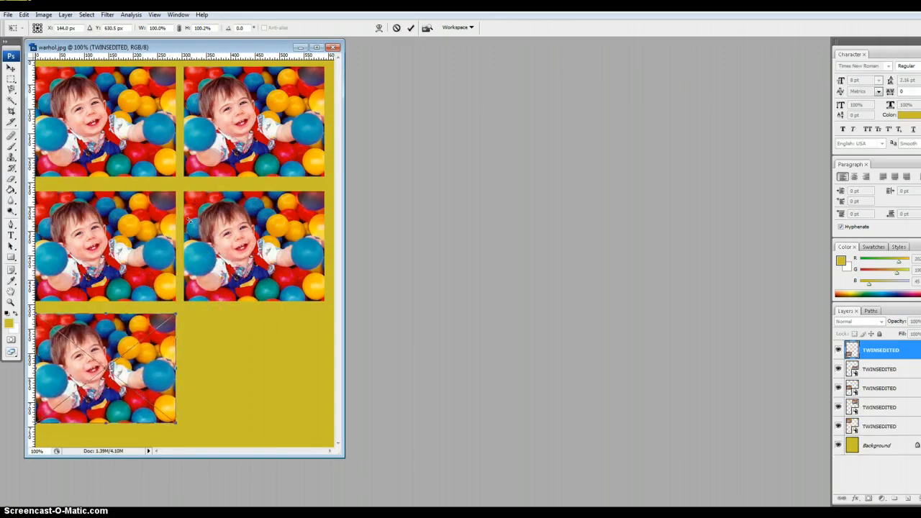
key("Return")
- Place a sixth copy of TWINSEDITED.jpg beside the fifth, level with it at about X 448 px, Y 631 px, and commit it
left_click(7, 14)
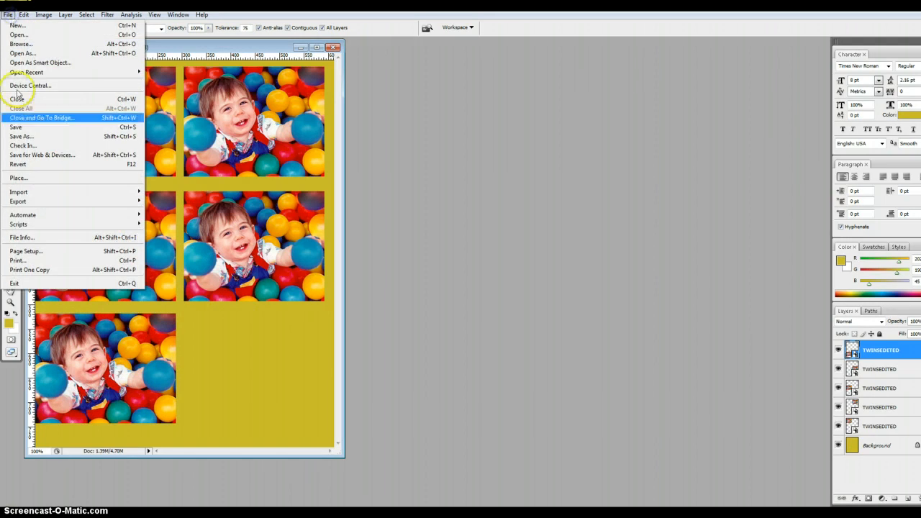
left_click(18, 178)
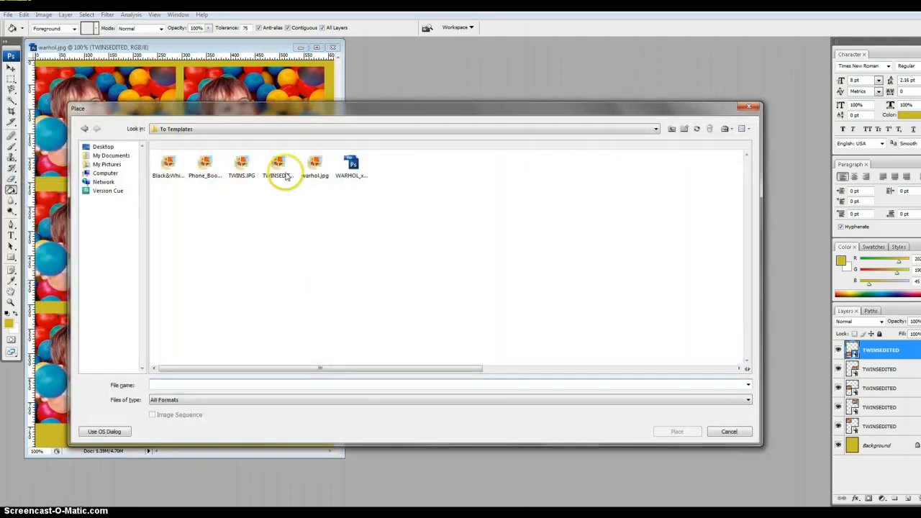
double_click(280, 165)
left_click_drag(217, 245, 287, 351)
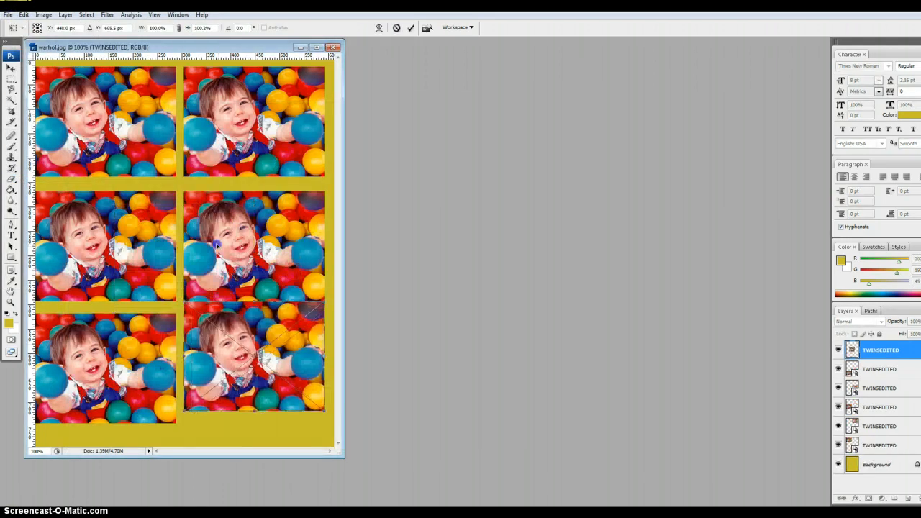
key("Down")
key("Down")
key("Down")
key("Down")
key("Down")
key("Down")
key("Down")
key("Down")
key("Down")
key("Down")
key("Down")
key("Down")
key("Down")
key("Down")
key("Down")
key("Down")
key("Down")
key("Down")
key("Down")
key("Down")
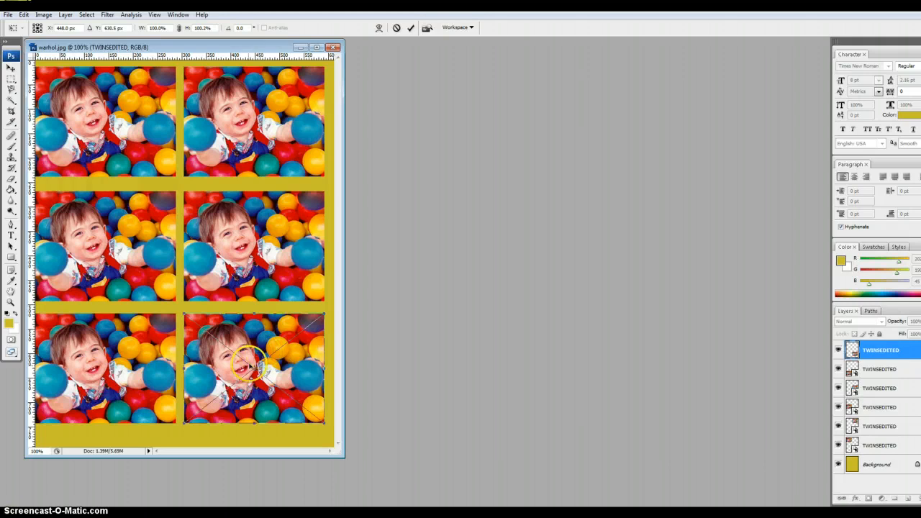
double_click(265, 377)
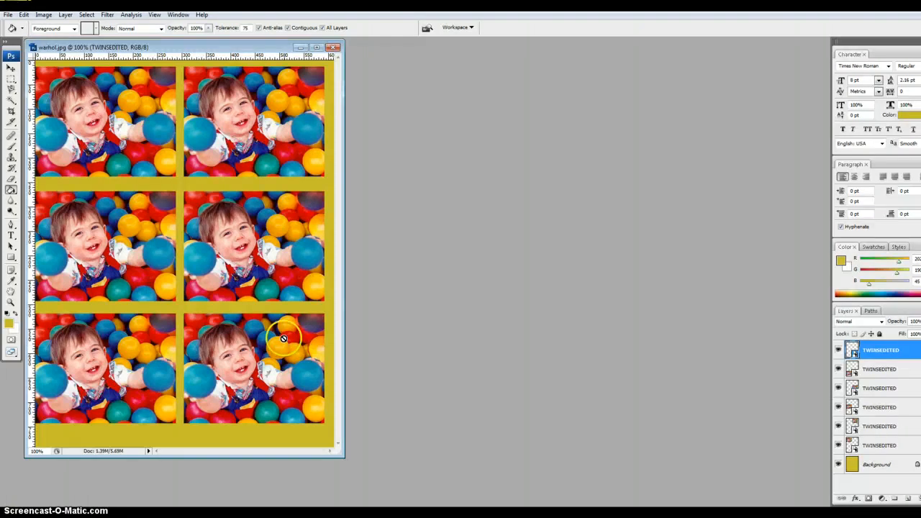
- Rasterize the sixth photo's layer and apply the Crosshatch filter with stroke length 9, sharpness 6 and strength 1
left_click(115, 154)
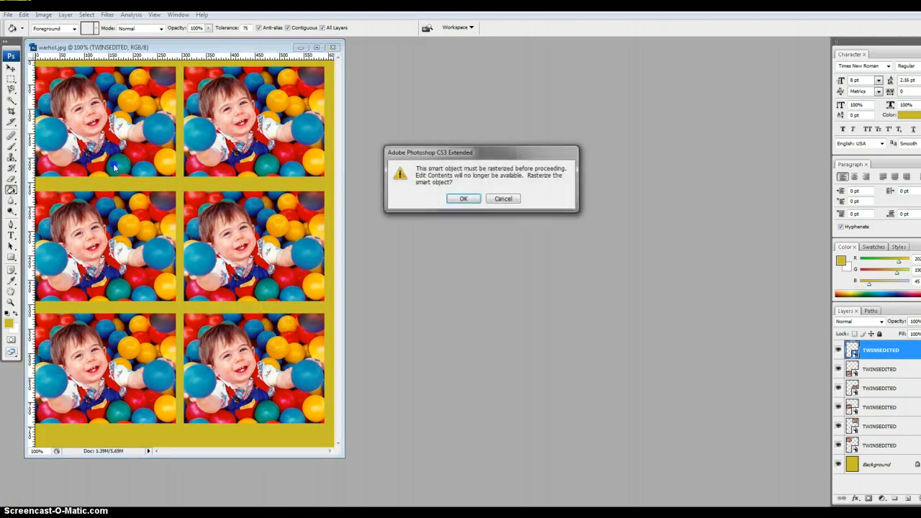
left_click(464, 200)
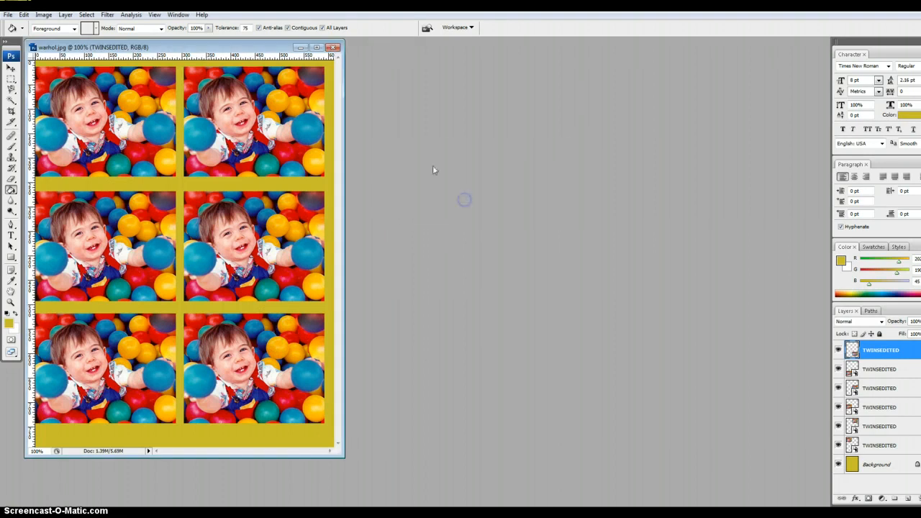
left_click(45, 14)
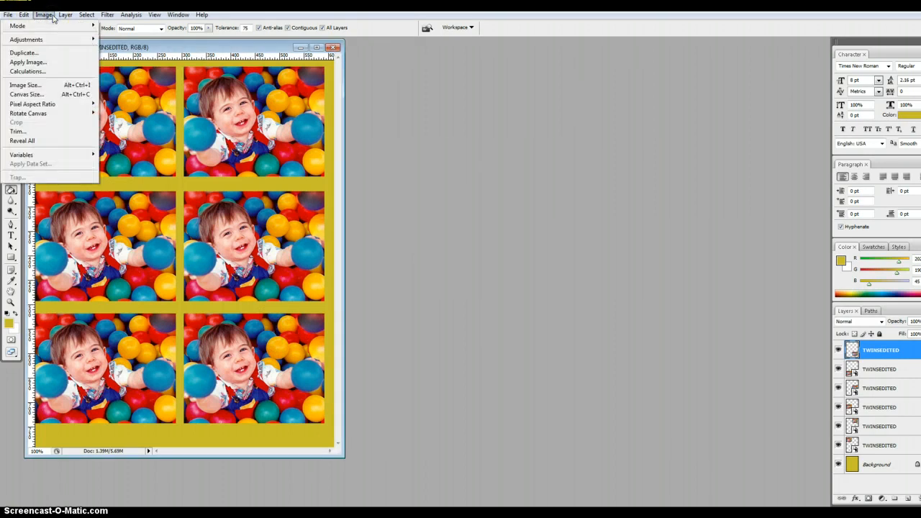
mouse_move(107, 14)
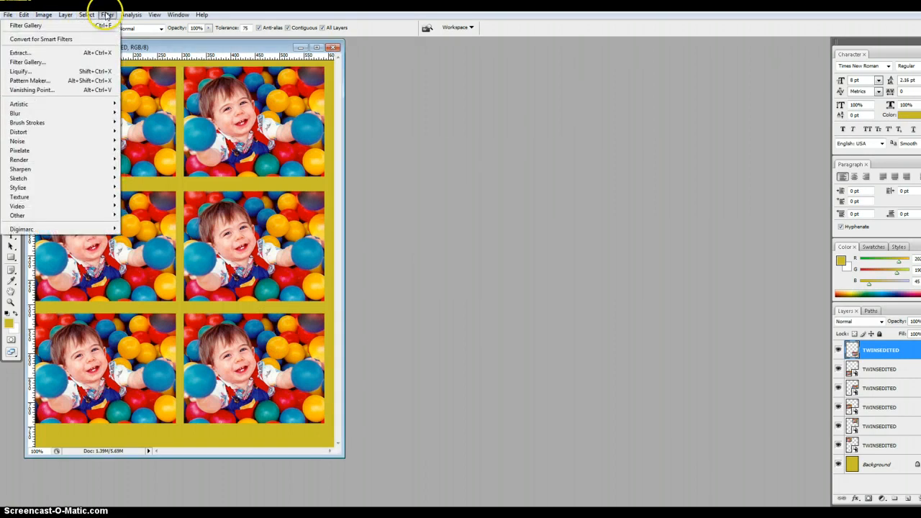
left_click(103, 62)
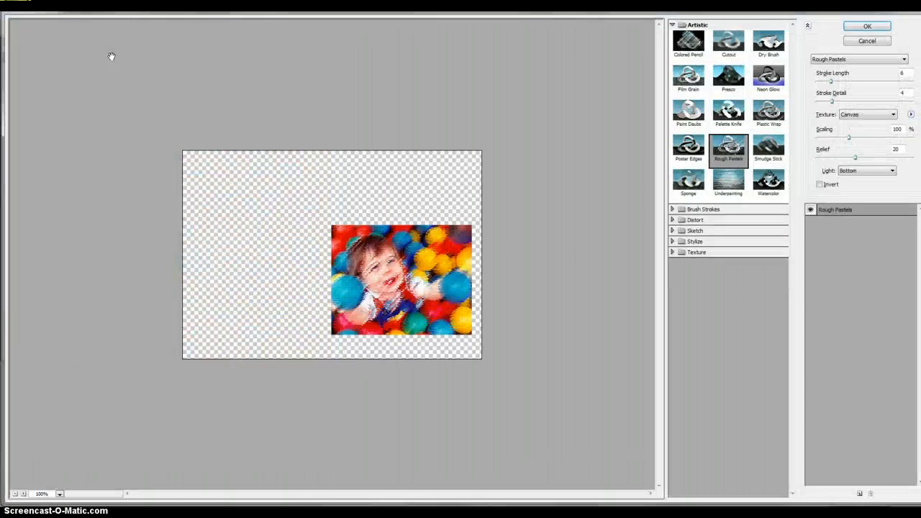
left_click(729, 117)
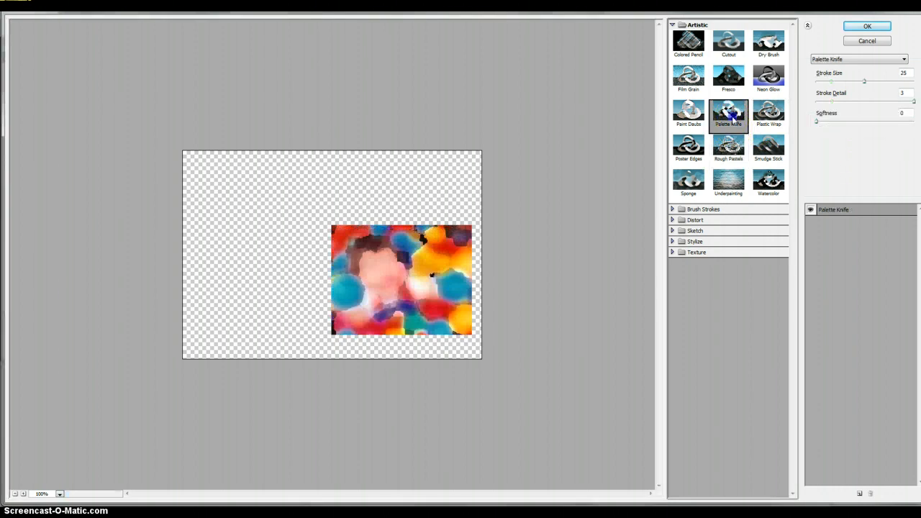
left_click(702, 210)
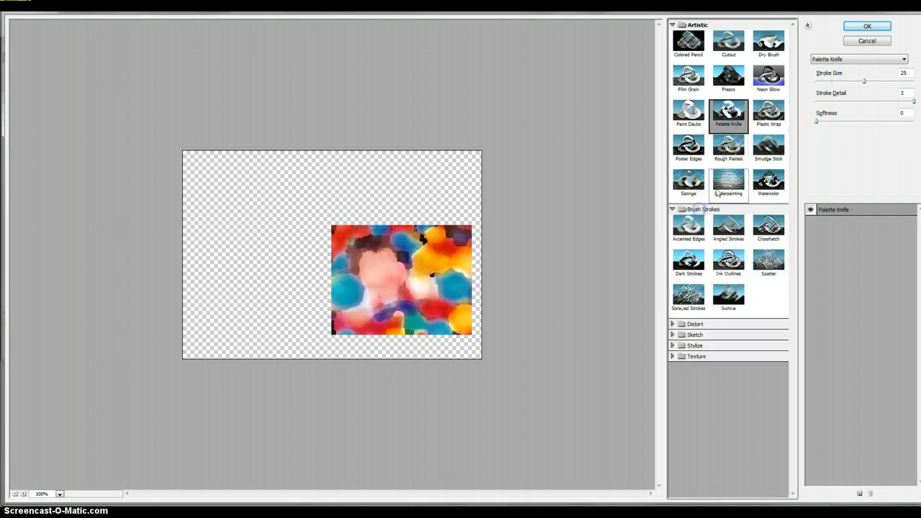
left_click(698, 233)
left_click(728, 229)
left_click(768, 229)
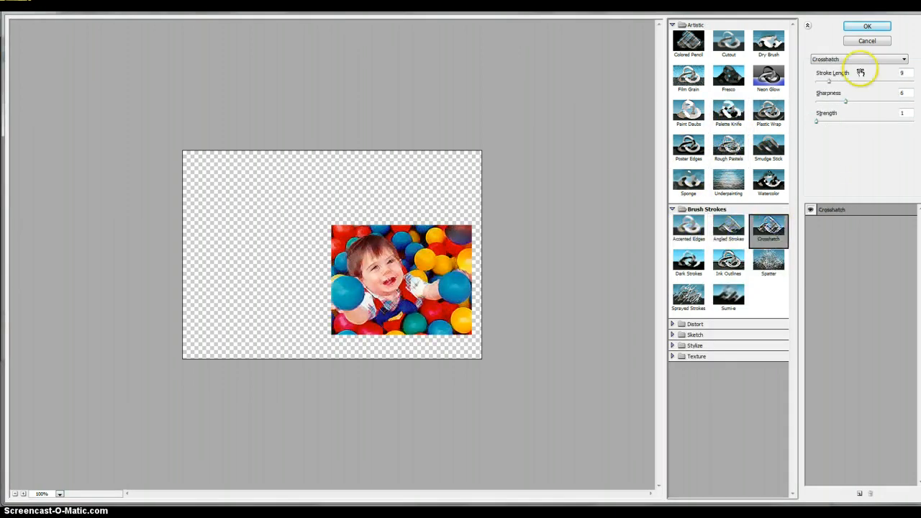
left_click(867, 28)
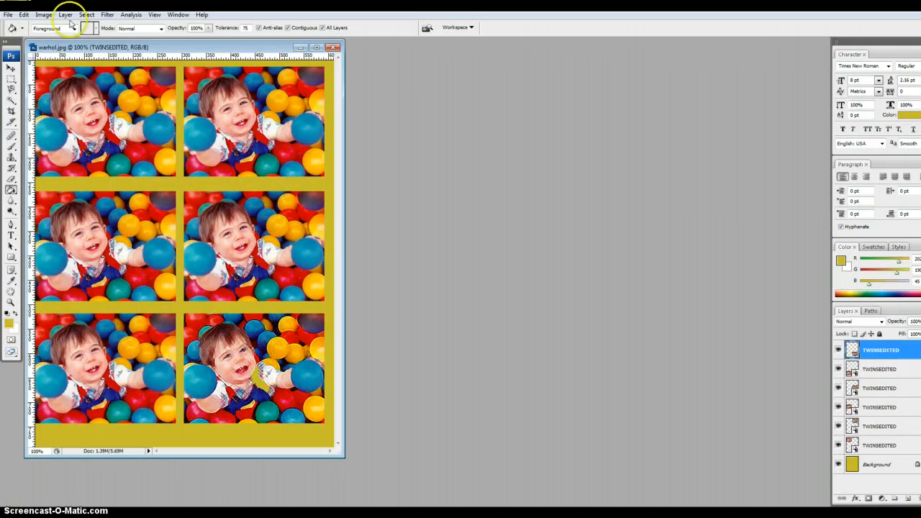
- Undo the stray yellow Paint Bucket fill on the sixth photo and switch to the Move tool
left_click(24, 14)
left_click(29, 37)
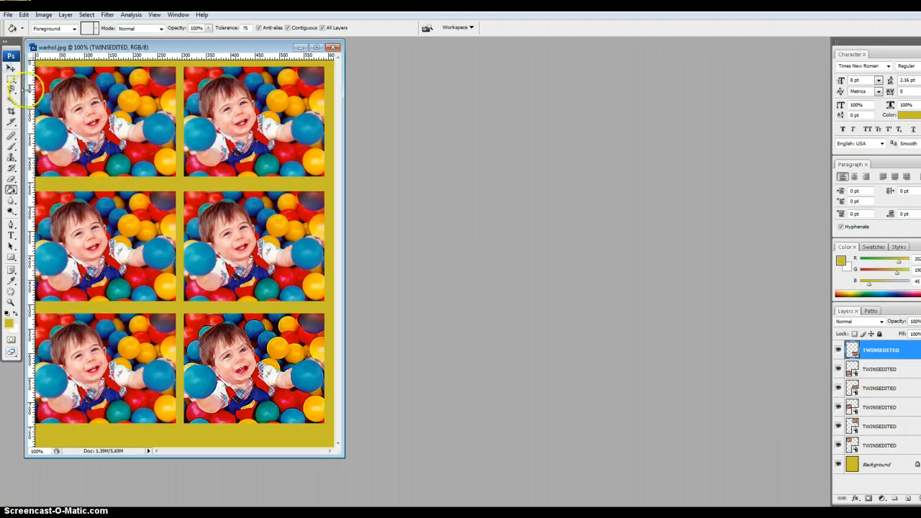
left_click(11, 69)
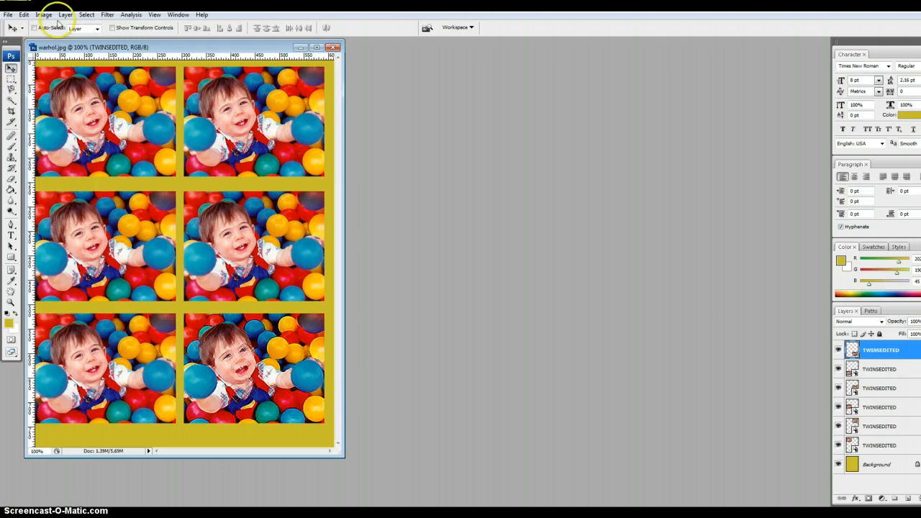
- Apply the Dark Strokes brush stroke filter to the sixth photo from the Filter Gallery
left_click(115, 15)
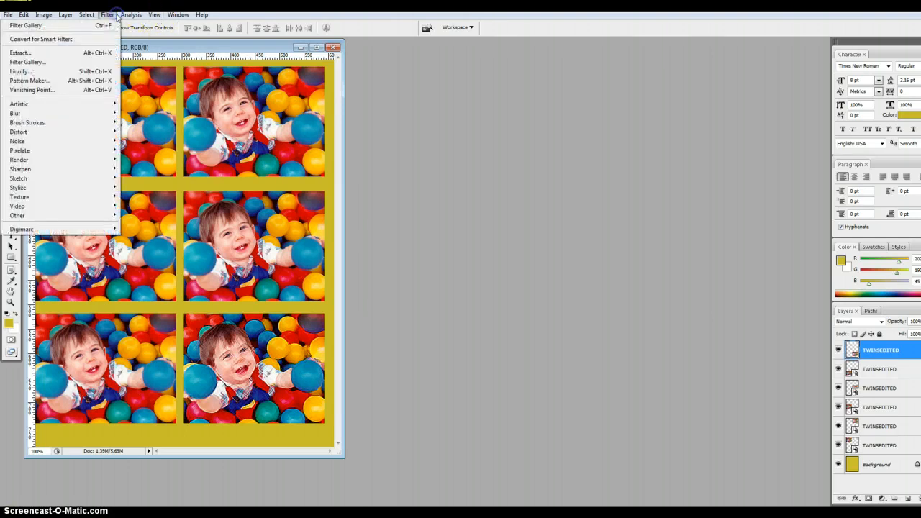
left_click(97, 62)
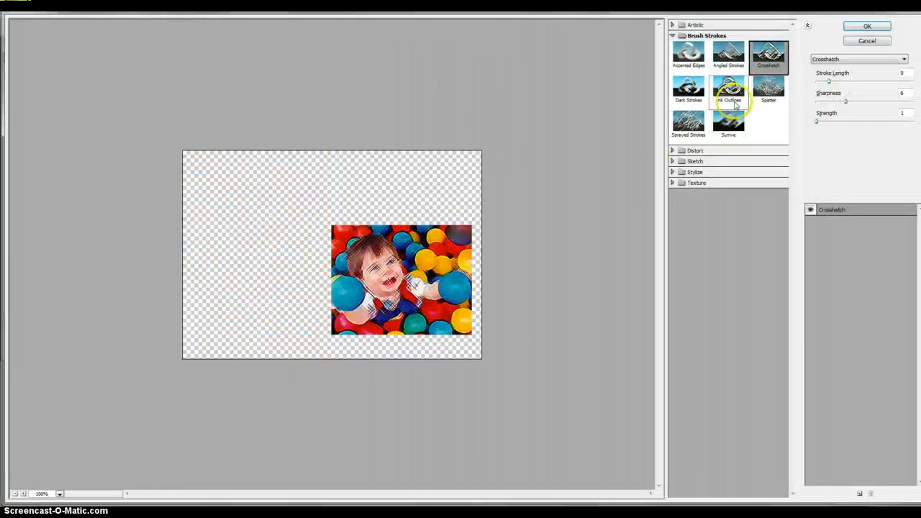
left_click(693, 87)
left_click(867, 27)
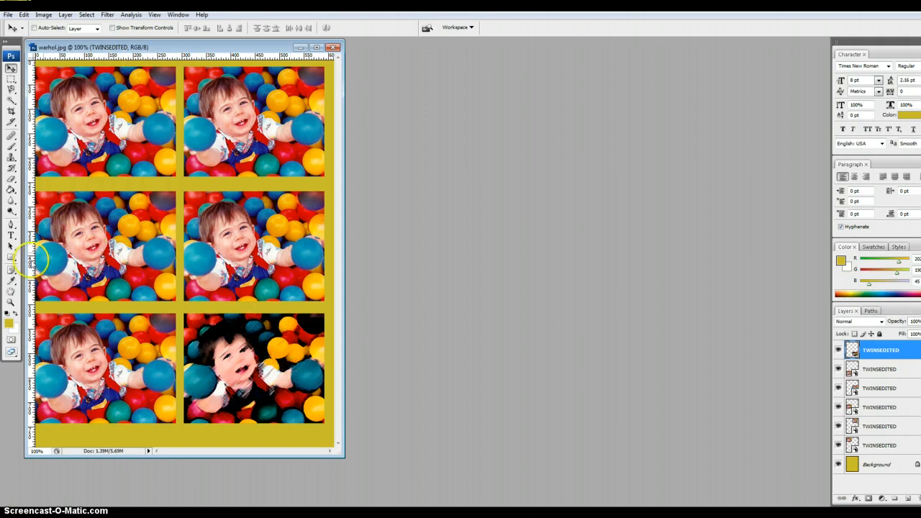
- Add a small 8 pt Times New Roman credit line in the yellow strip below the fifth photo, with the text color set to red ca2d47
left_click(11, 235)
left_click(58, 234)
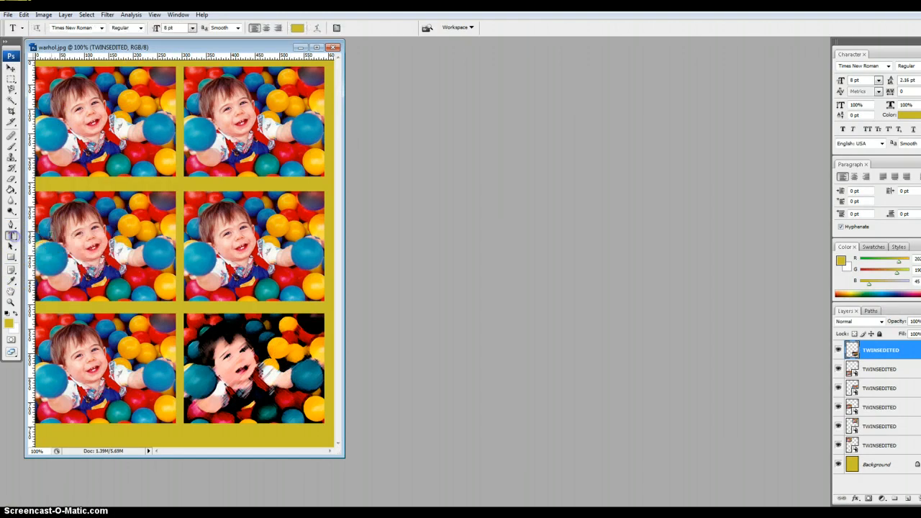
left_click(44, 434)
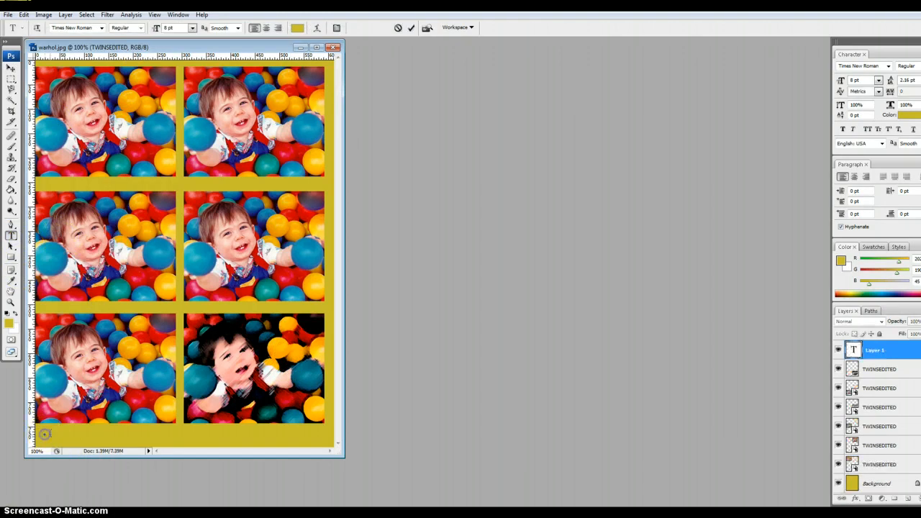
left_click(298, 29)
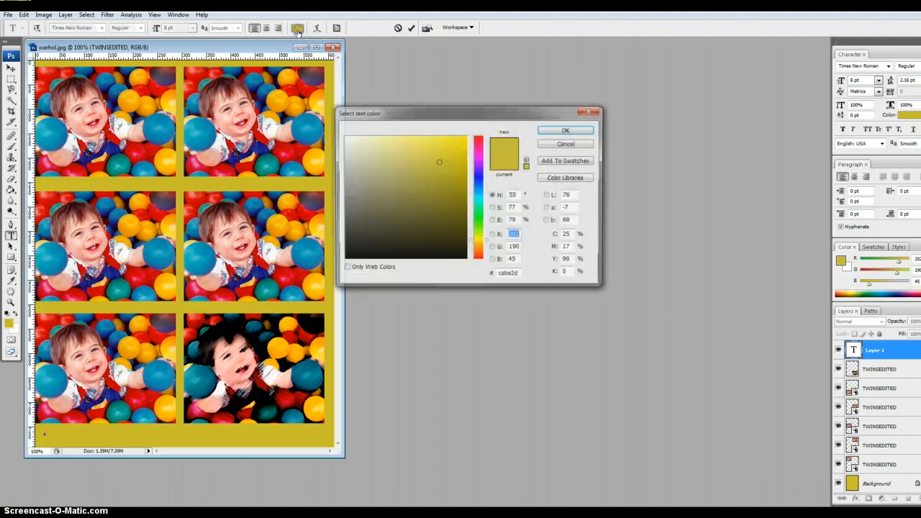
left_click(481, 141)
left_click(583, 131)
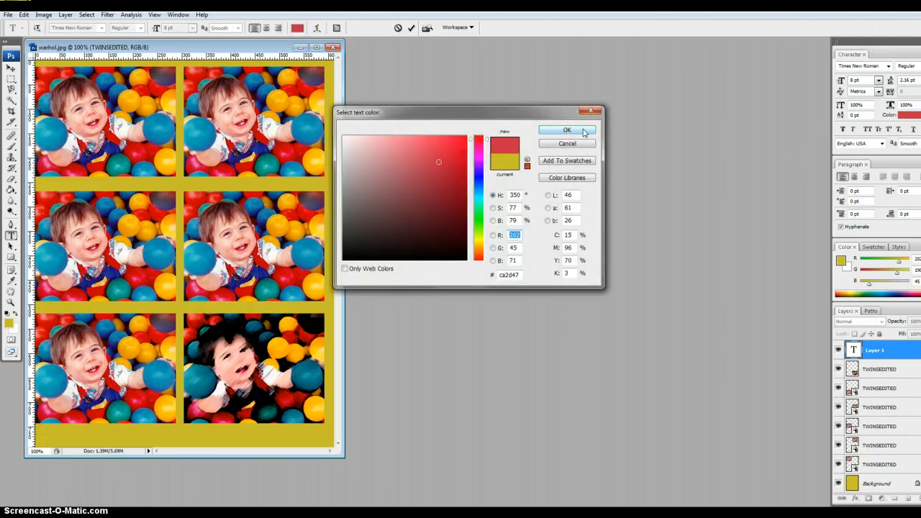
left_click(583, 130)
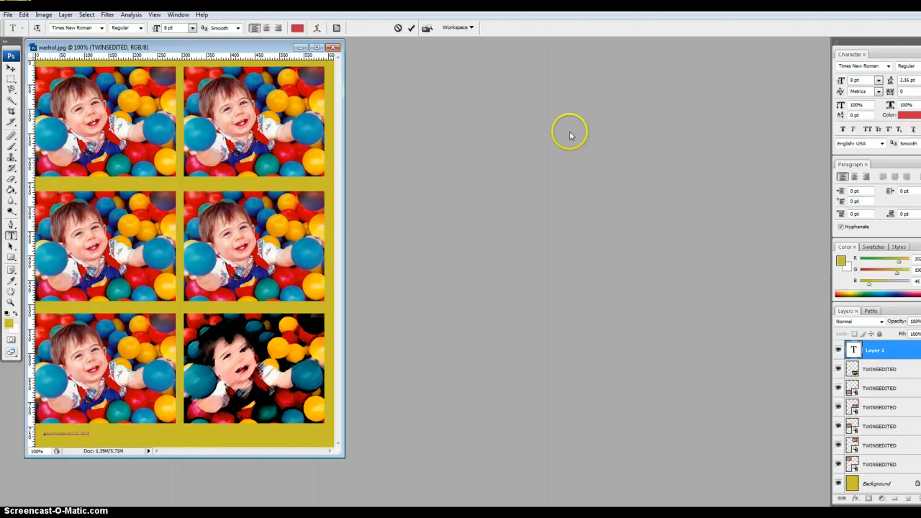
left_click(176, 14)
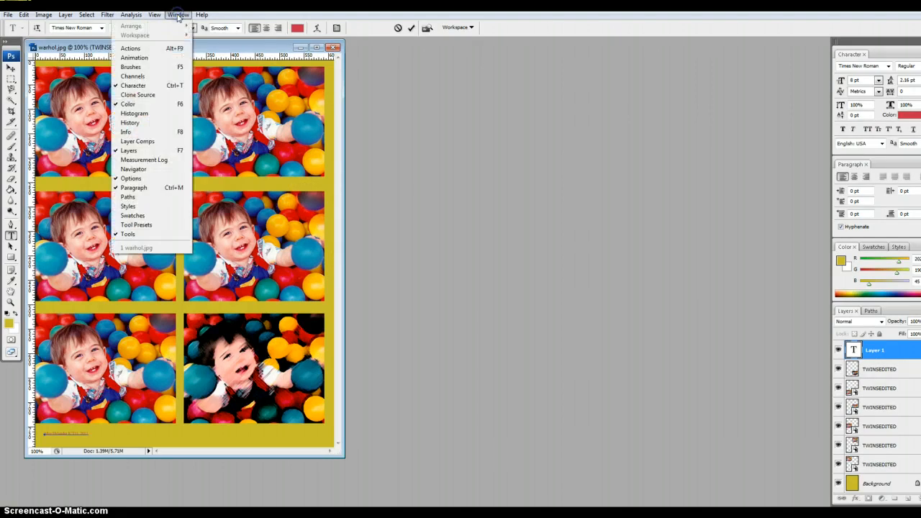